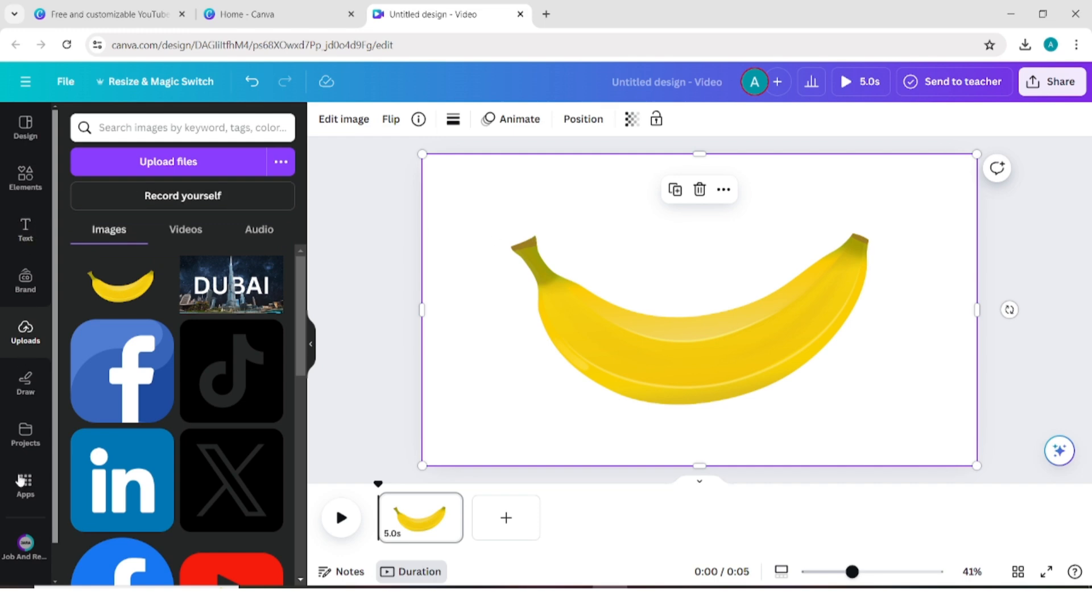
Step: Search the Canva apps for TypeCraft and open it
left_click(22, 503)
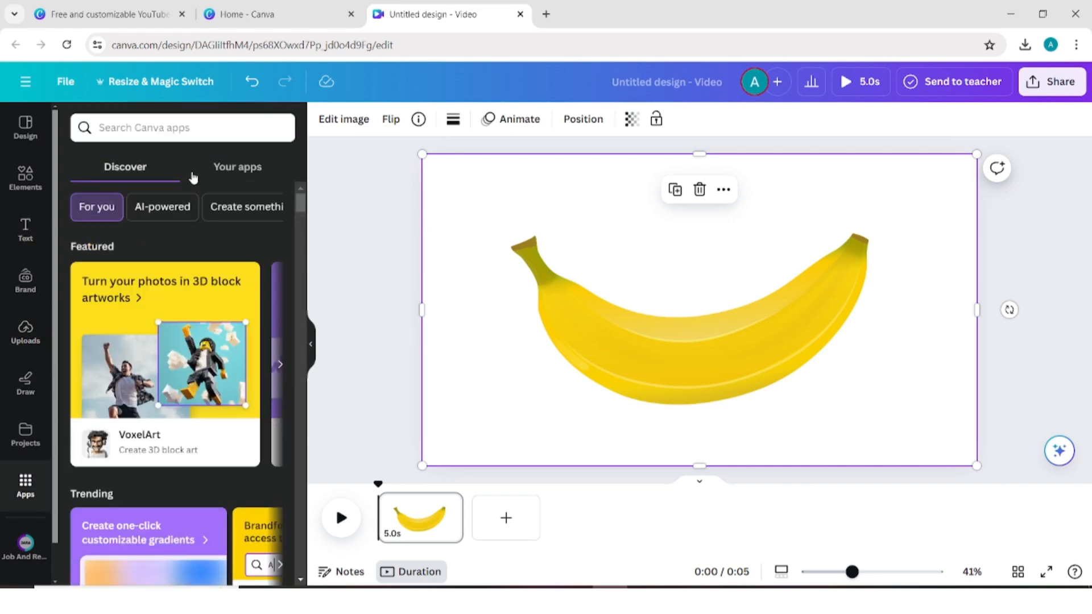
left_click(204, 128)
type("TYP")
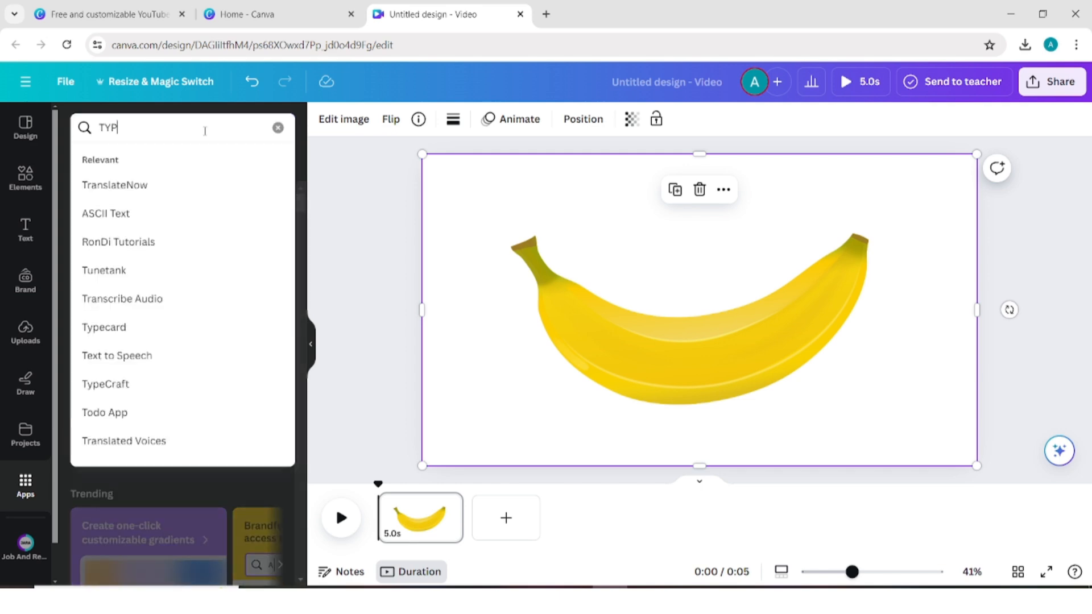
type("ECRAFT")
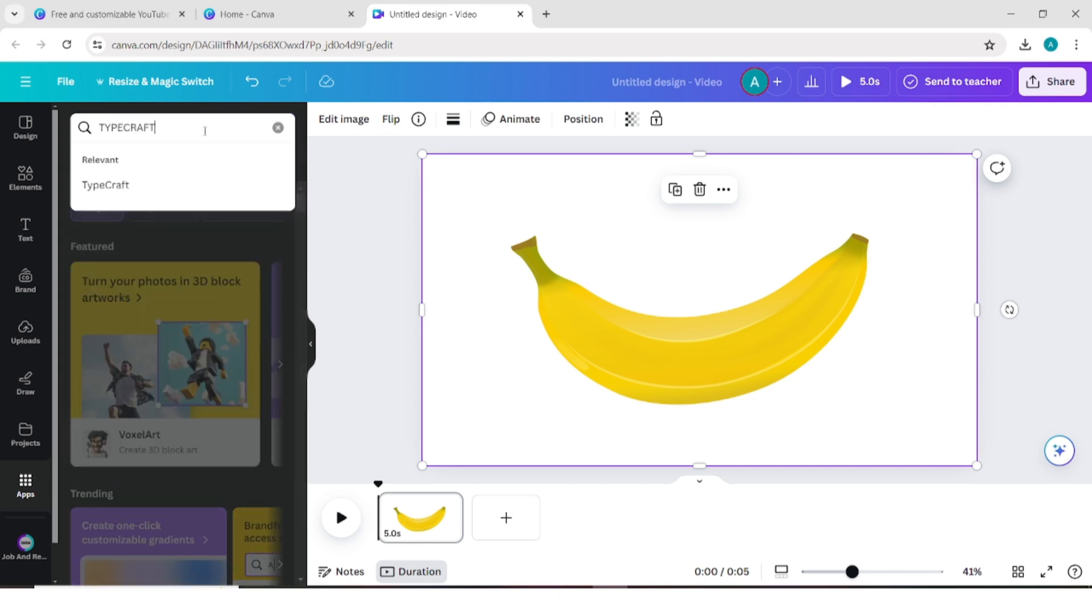
left_click(146, 182)
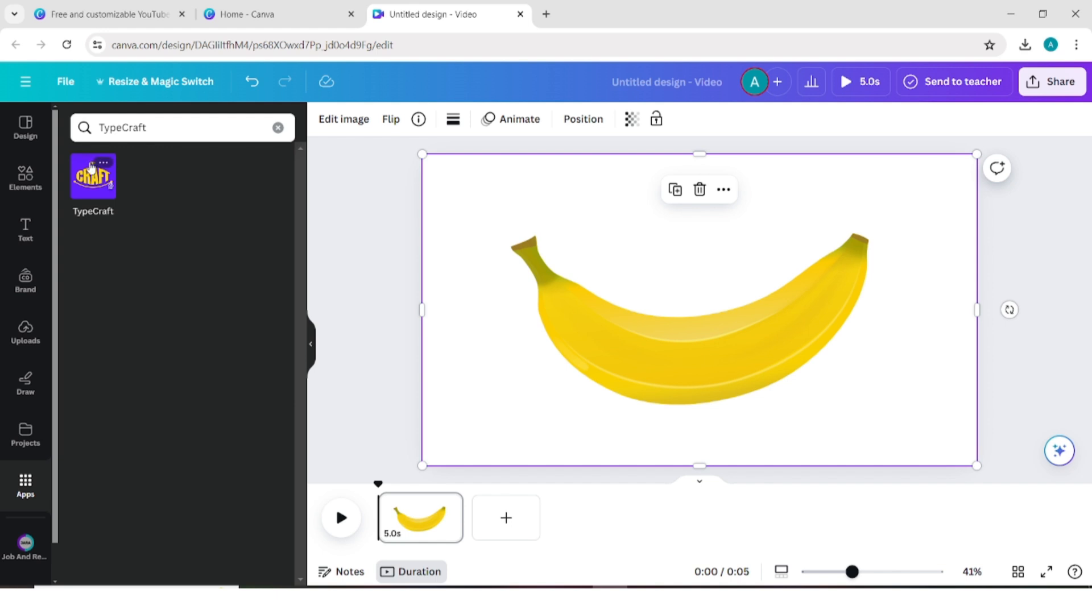
left_click(91, 168)
Step: Replace the sample text in TypeCraft with BANANA
left_click(160, 180)
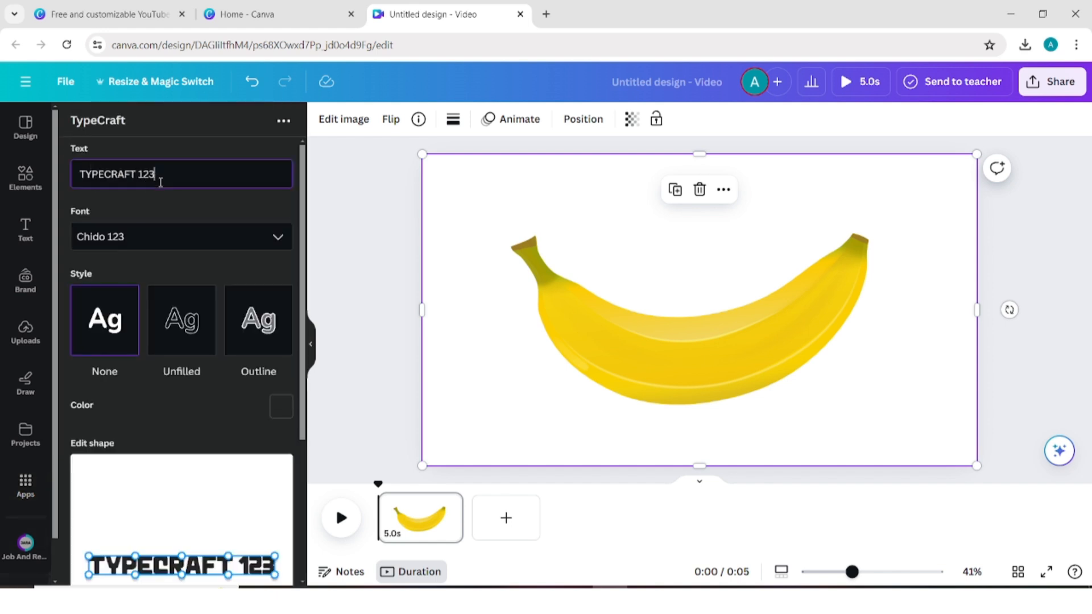
triple_click(161, 182)
type("BANANA")
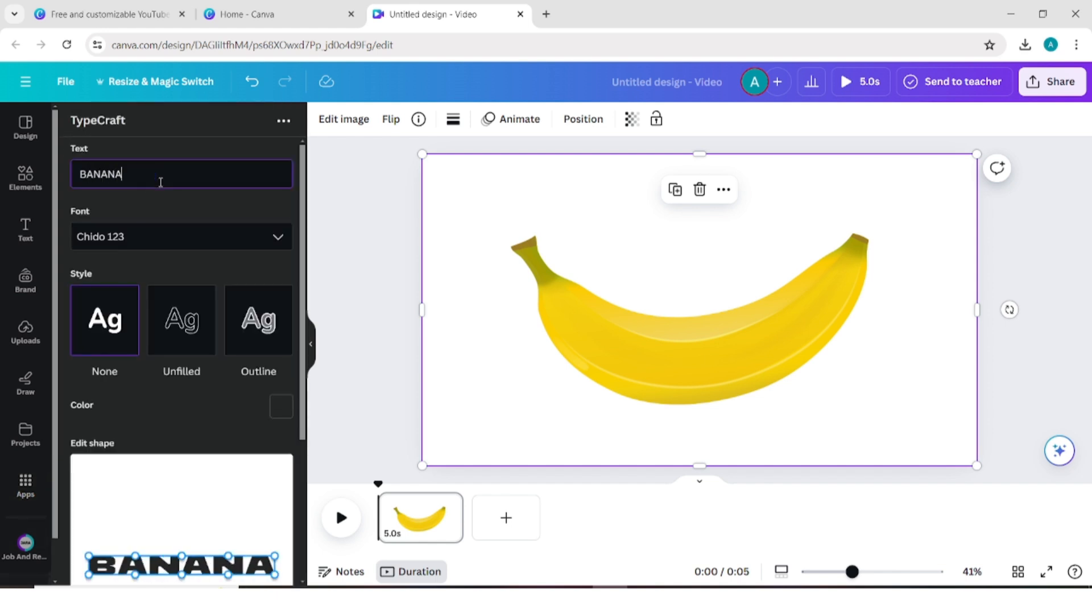
Step: Set the BANANA text's font to Anton Regular 123 and its colour to white (#ffffff)
left_click(194, 236)
type("AN")
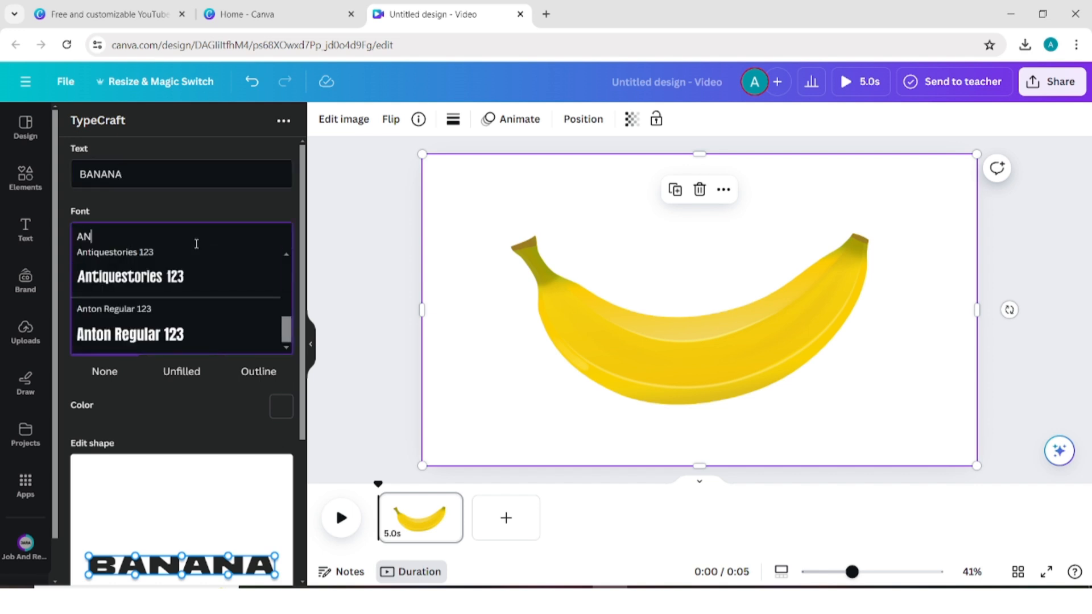
left_click(186, 328)
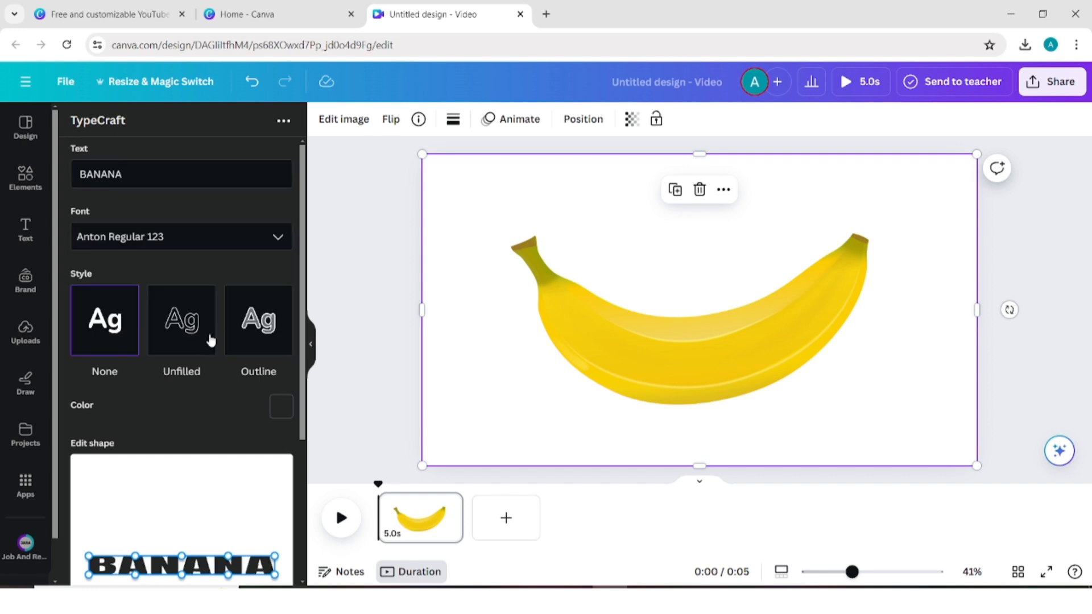
left_click(278, 419)
left_click_drag(102, 289, 81, 226)
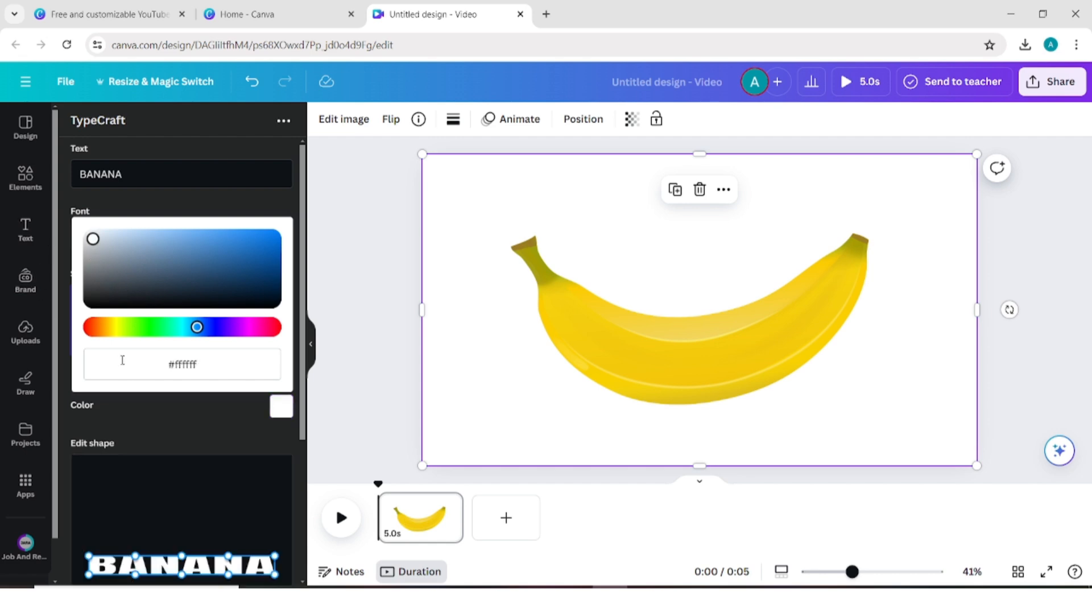
Step: Warp the BANANA text into a downward-bulging, flared arc and add it to the design over the middle of the banana
left_click_drag(302, 390, 302, 494)
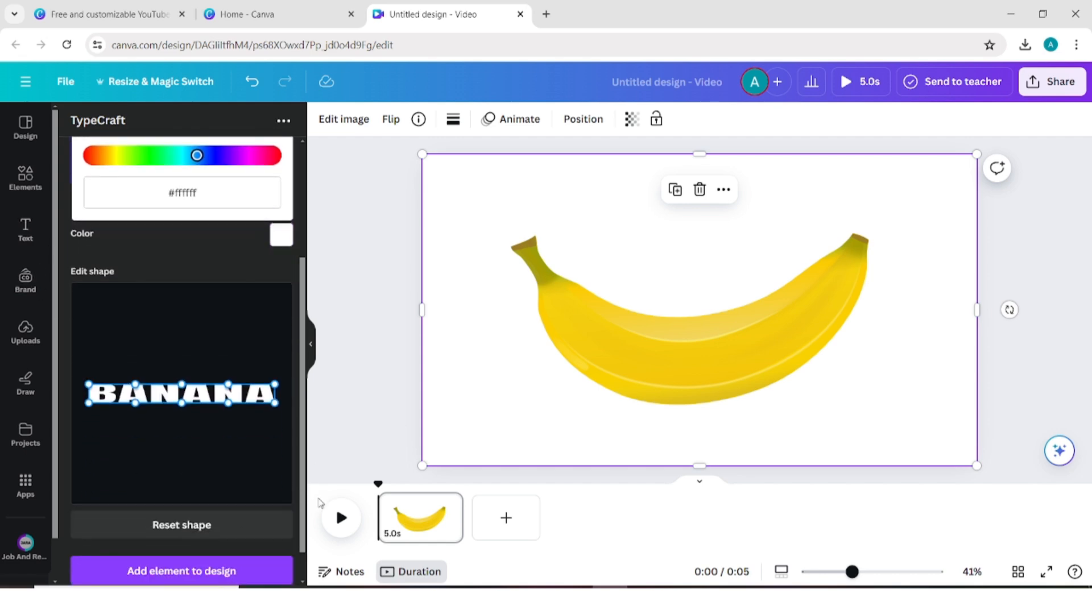
left_click_drag(182, 410, 178, 472)
left_click_drag(89, 386, 100, 351)
left_click_drag(275, 387, 281, 420)
left_click_drag(89, 405, 81, 424)
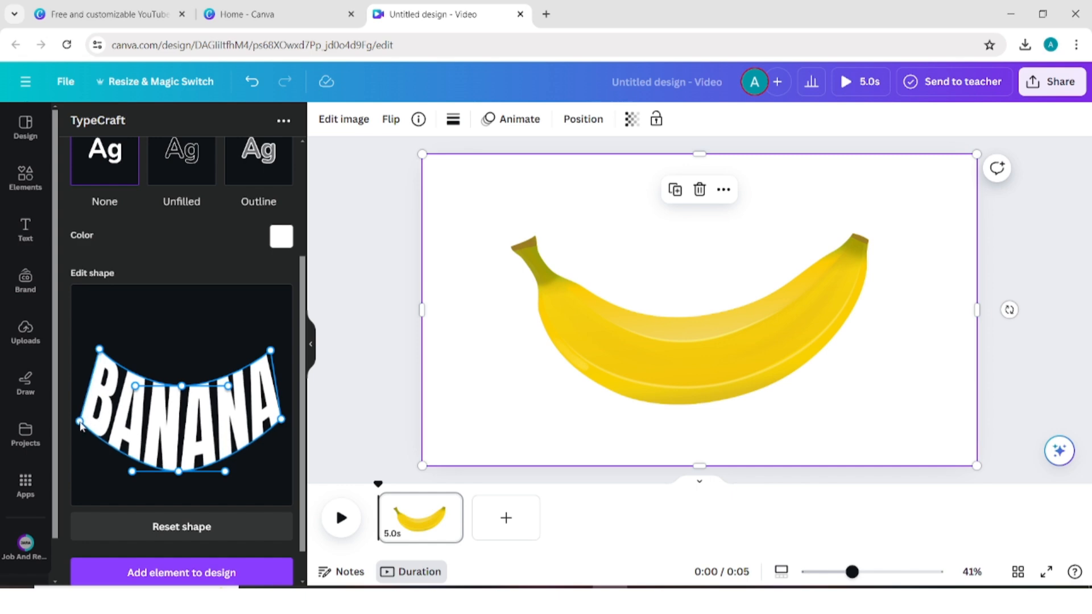
left_click(218, 575)
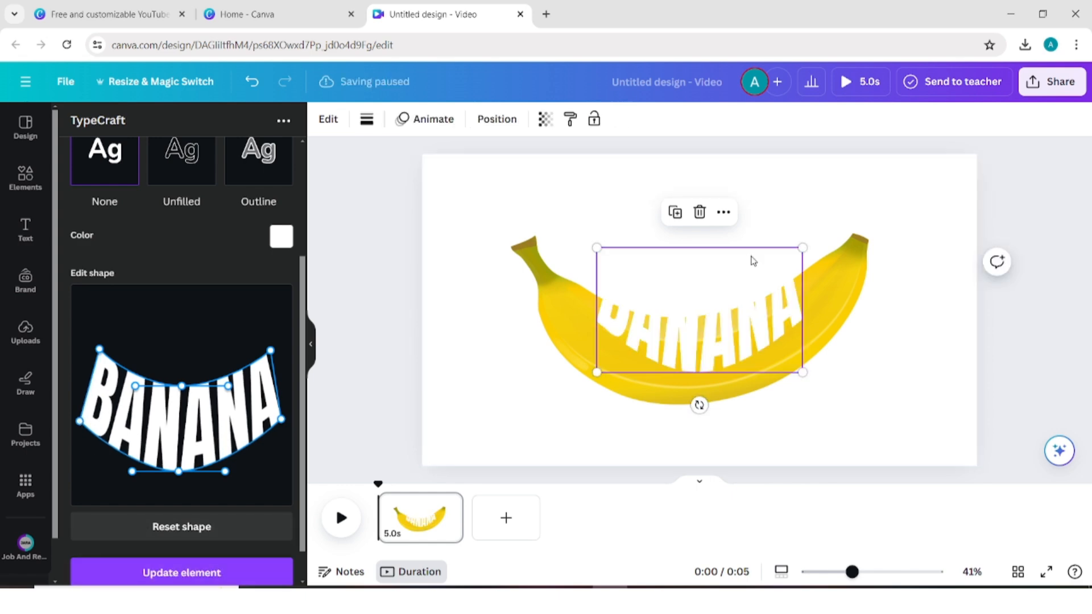
left_click_drag(713, 296, 706, 336)
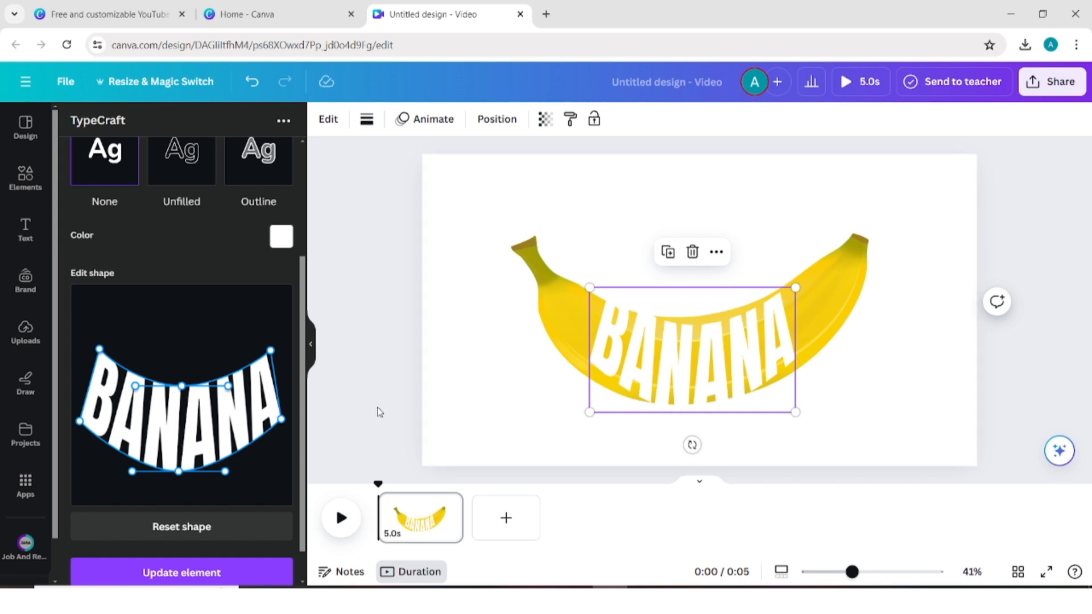
Step: Refine the text warp by raising the upper middle and spreading the lower corners outward, and update the element in the design
left_click_drag(172, 389, 178, 374)
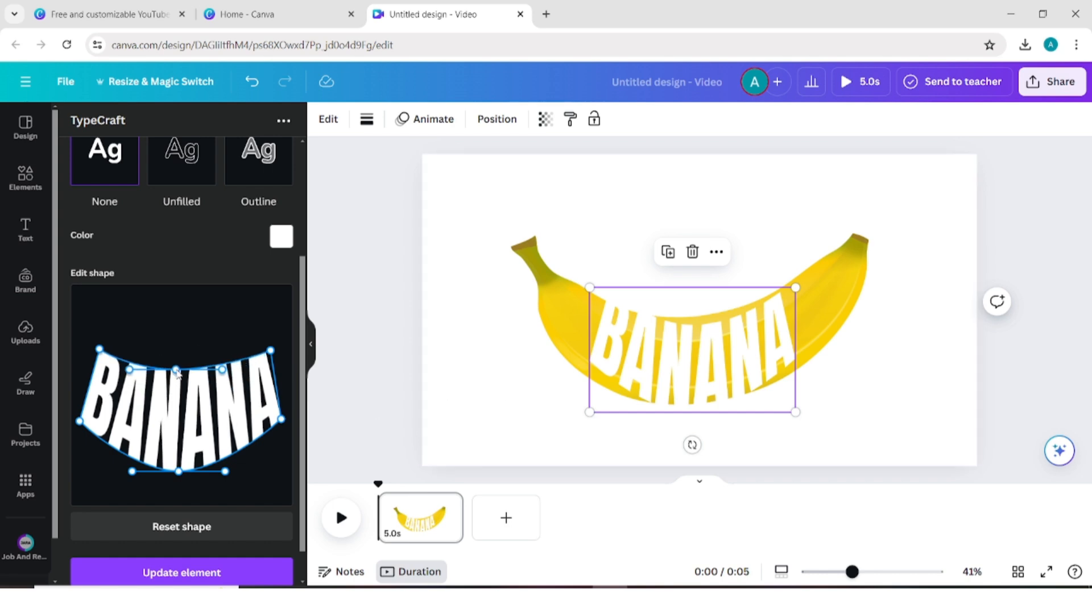
left_click_drag(83, 418, 77, 439)
left_click_drag(271, 351, 268, 343)
left_click_drag(281, 420, 289, 434)
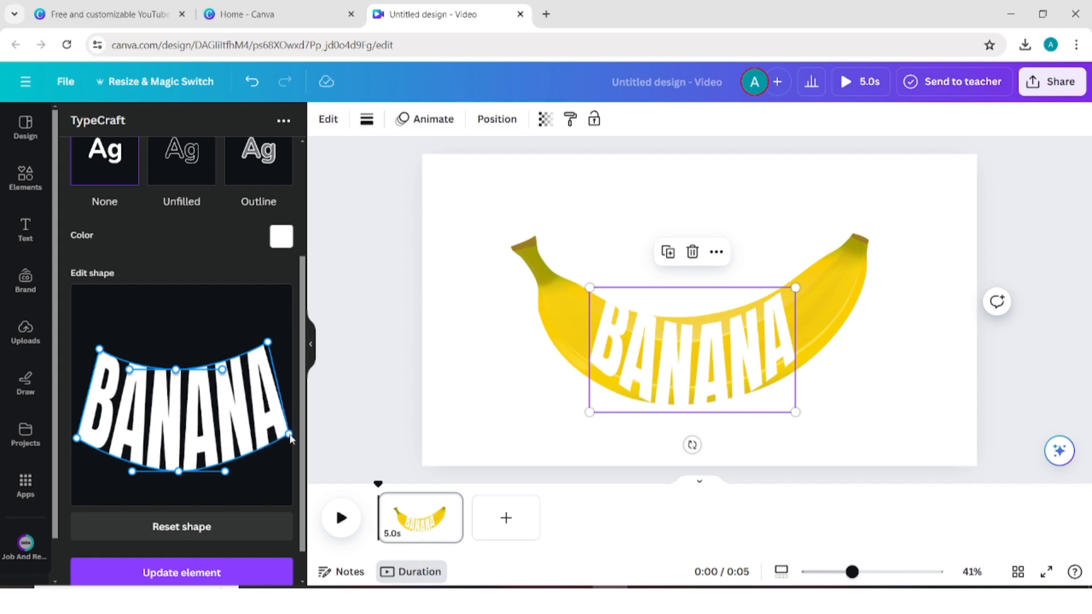
left_click(206, 567)
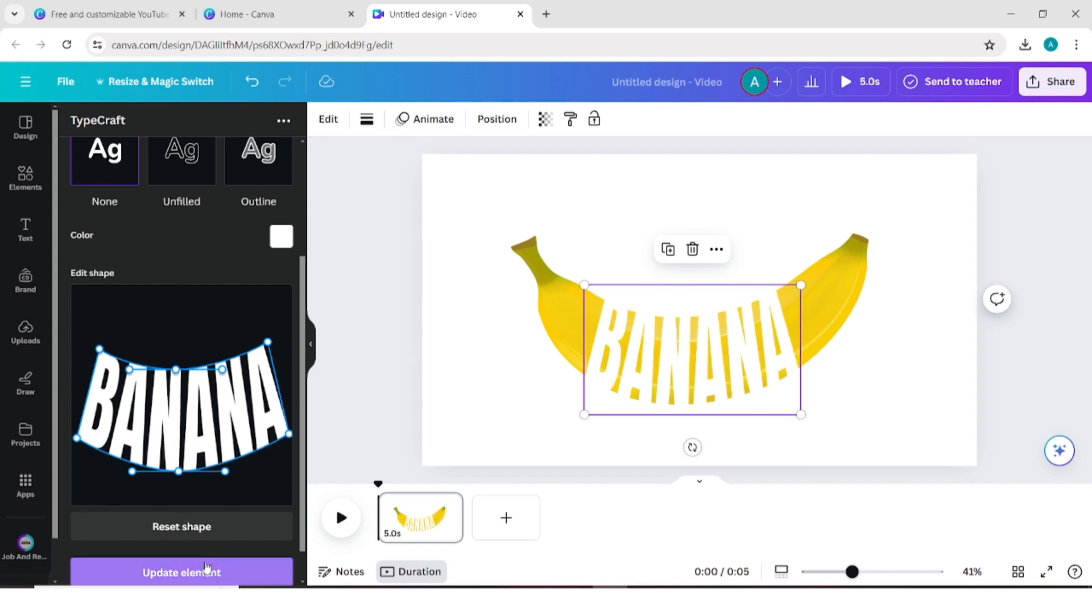
Step: Duplicate the banana page and delete the banana image from the copy, keeping the white lettering
left_click(447, 504)
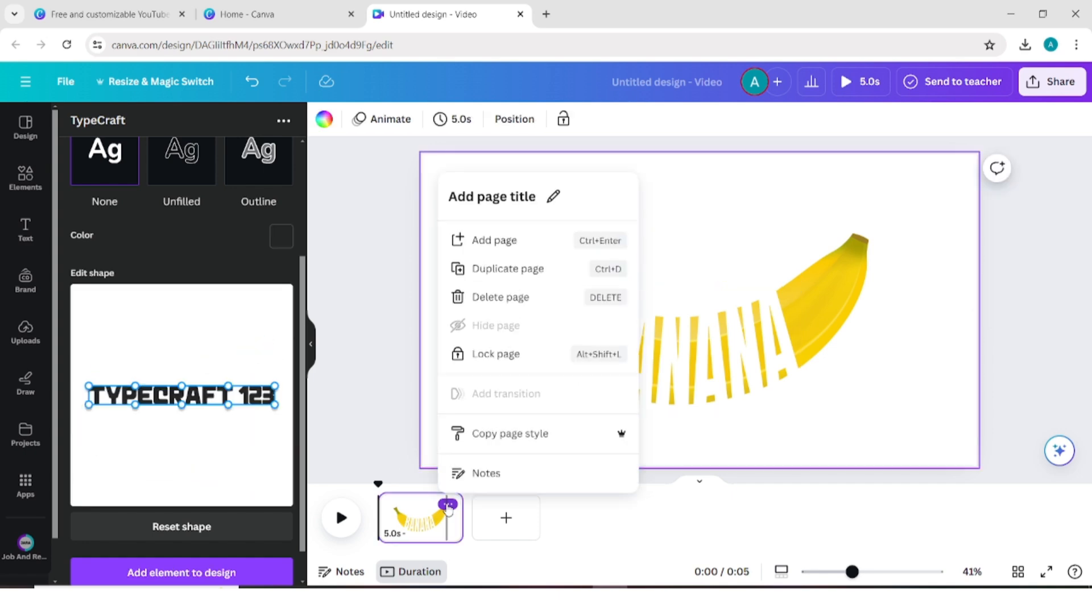
left_click(521, 268)
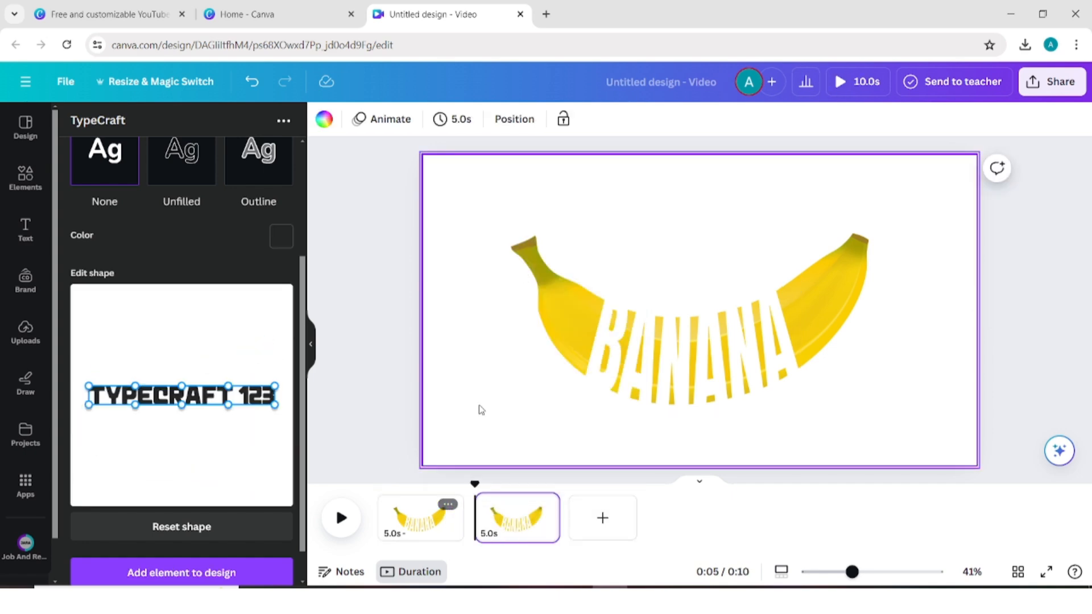
left_click_drag(475, 484, 501, 484)
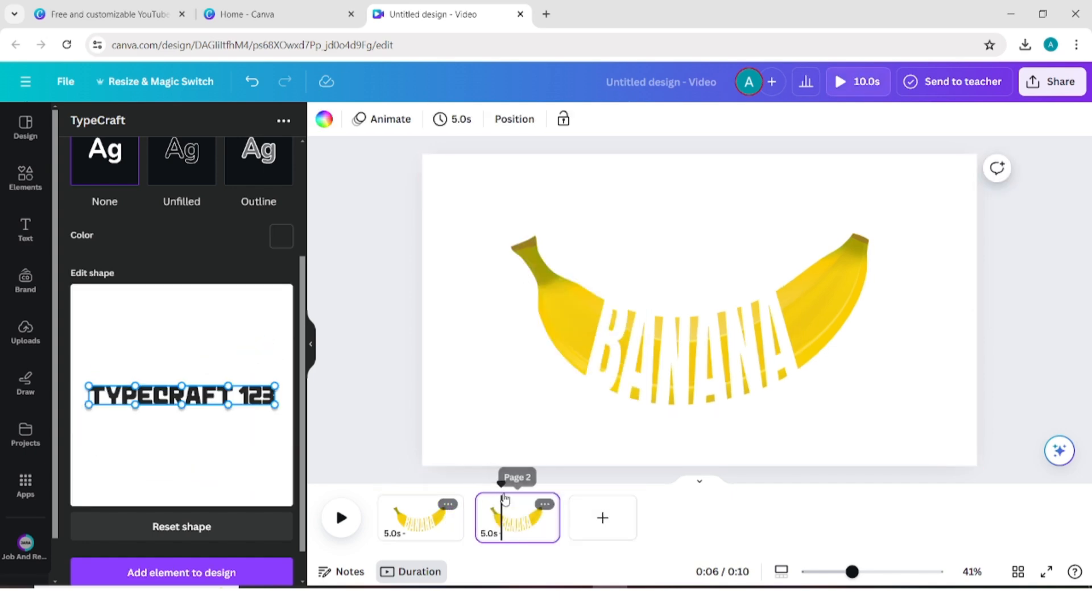
left_click(576, 297)
left_click(701, 190)
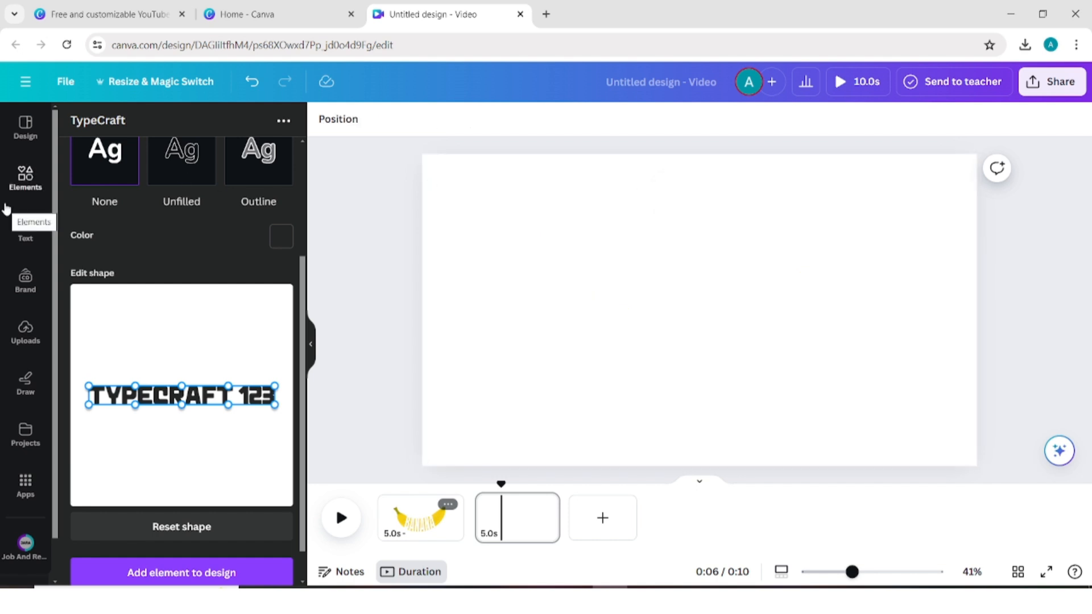
Step: Add a rounded square shape to page 2 and stretch it into a large rectangle covering the BANANA text
left_click(25, 193)
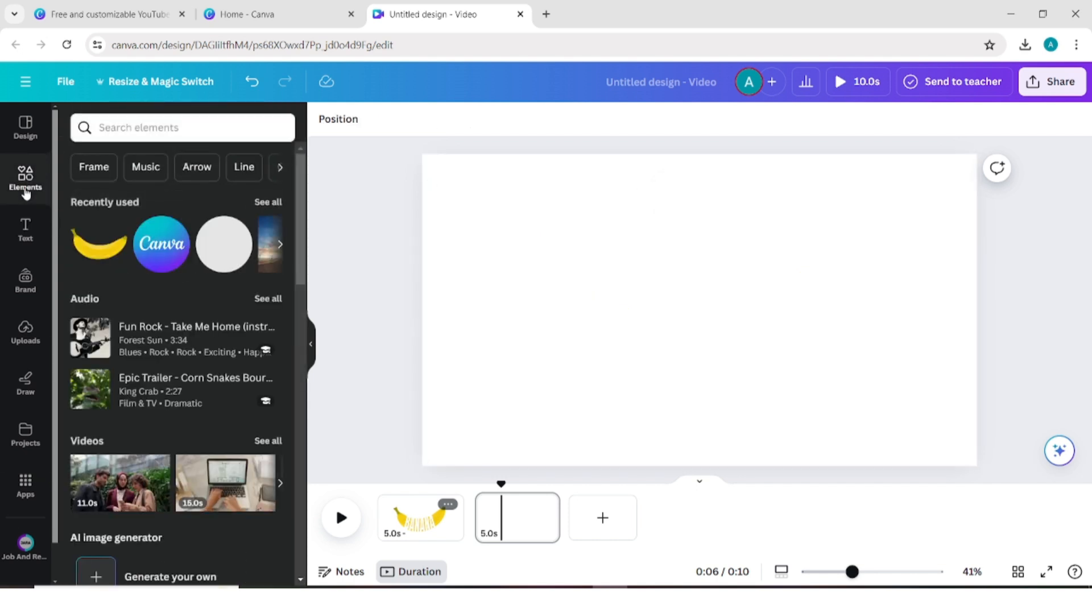
left_click_drag(302, 234, 324, 423)
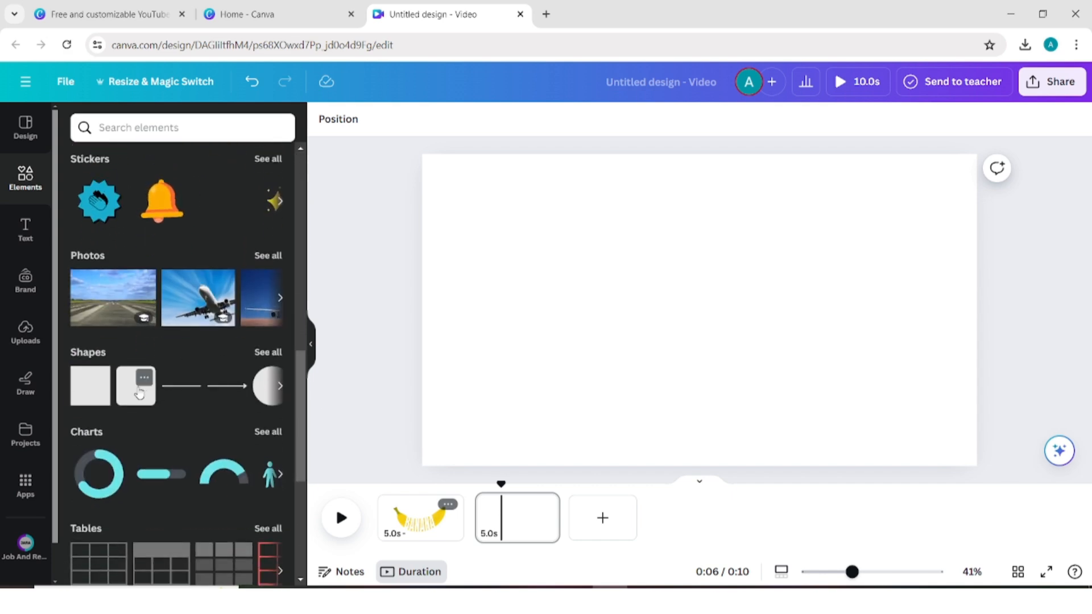
left_click_drag(139, 385, 526, 319)
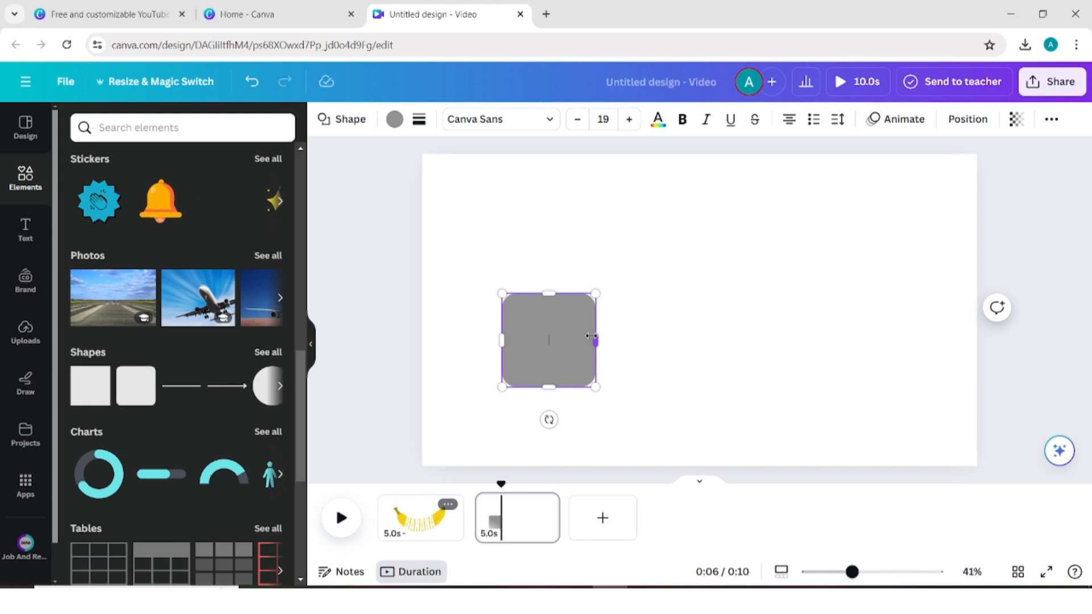
left_click_drag(596, 341, 932, 342)
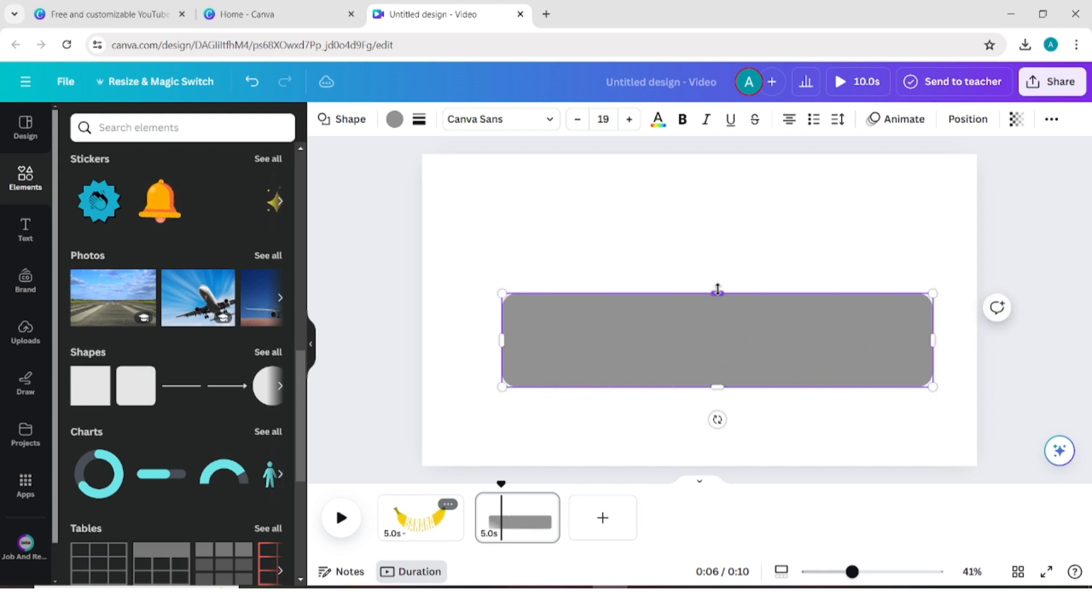
left_click_drag(716, 292, 715, 241)
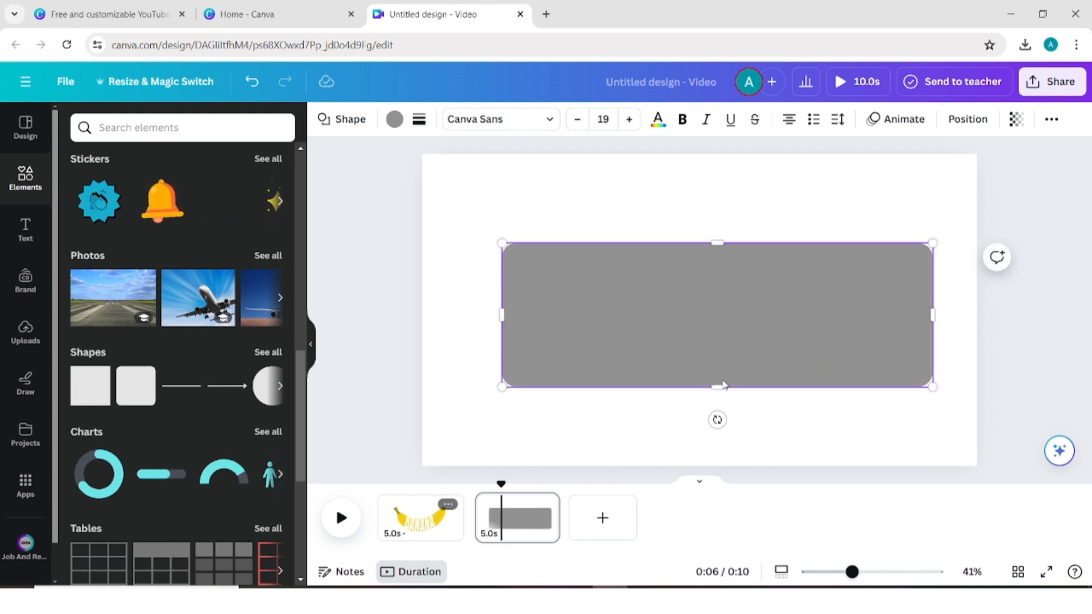
left_click_drag(718, 387, 726, 426)
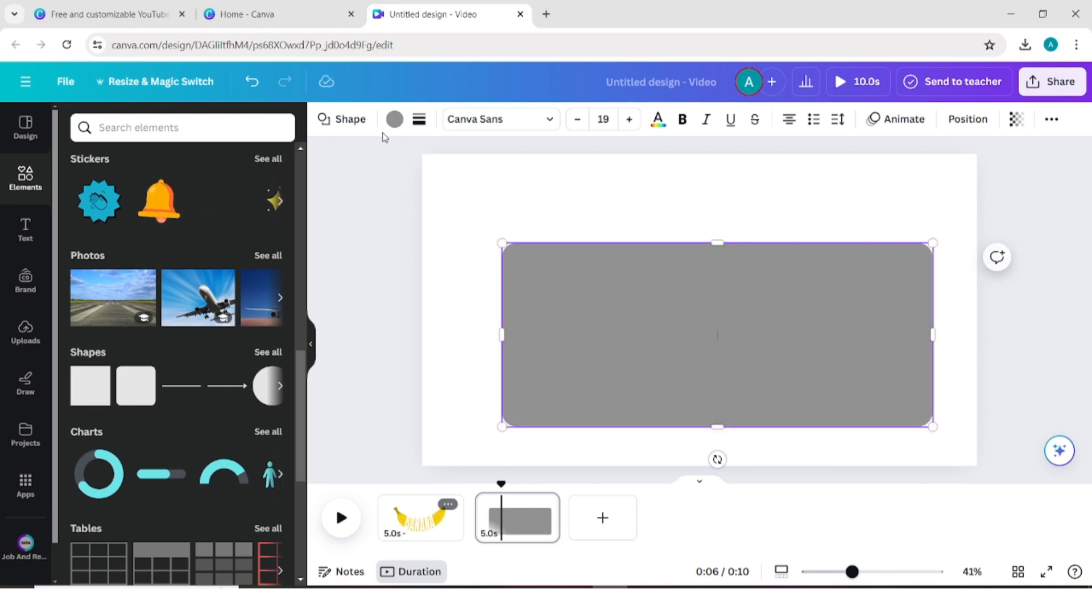
Step: Colour the rounded rectangle black (#000000) and send it backward behind the BANANA text
left_click(394, 119)
left_click(155, 205)
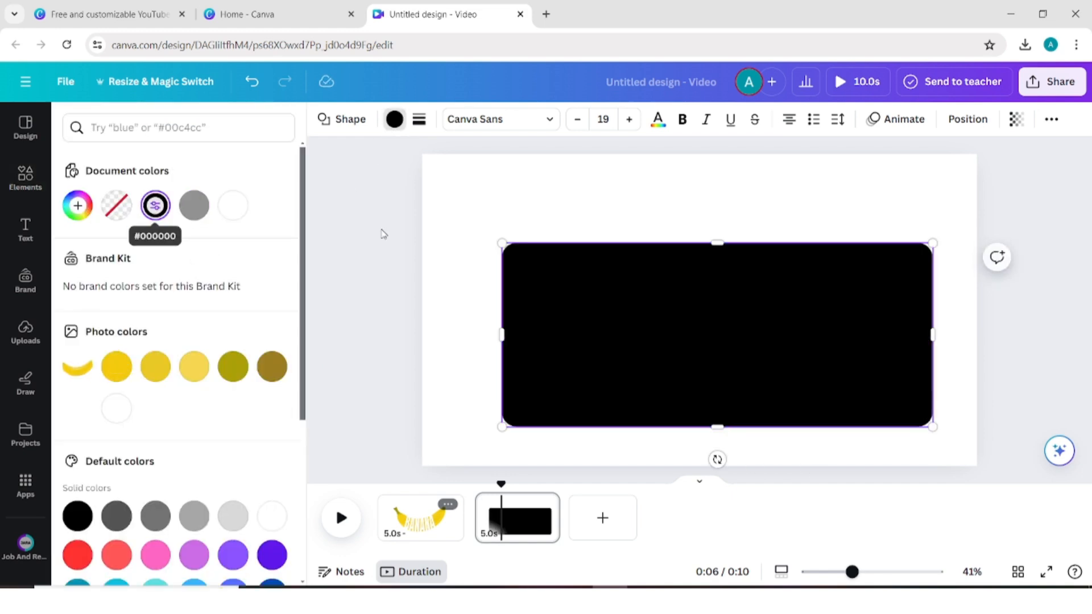
right_click(718, 283)
mouse_move(762, 339)
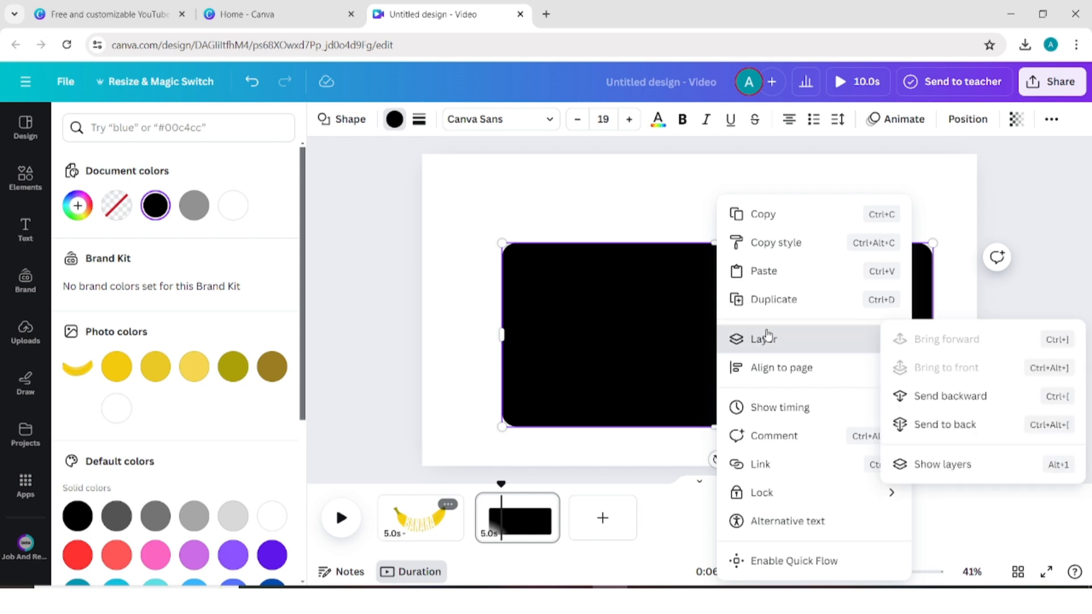
left_click(933, 396)
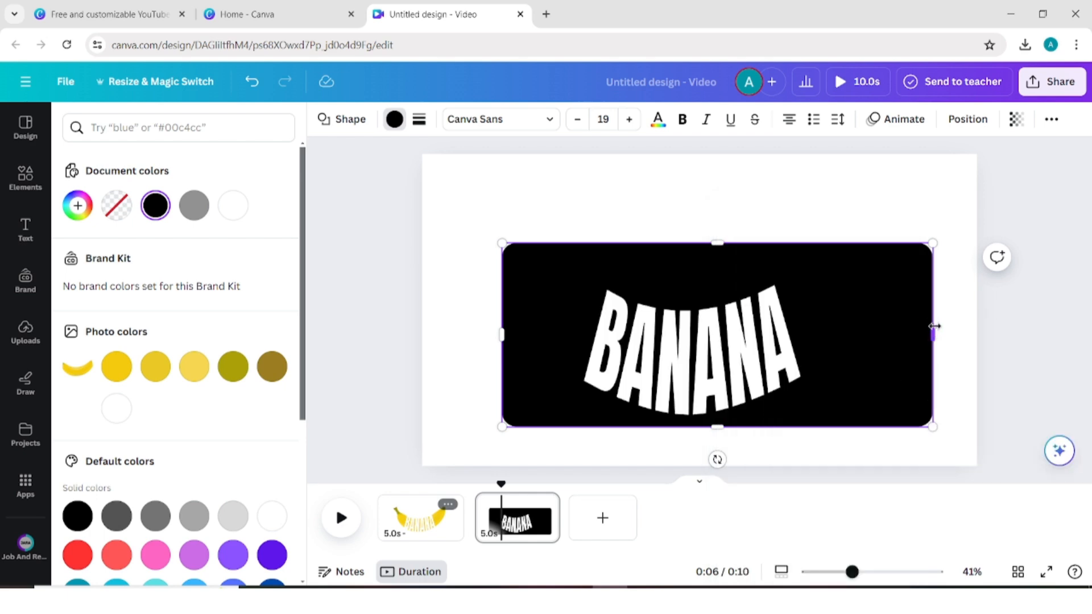
Step: Narrow the black rectangle so its edge sits closer to the end of the BANANA lettering, and deselect it
left_click_drag(934, 326, 873, 329)
left_click_drag(687, 427, 690, 441)
key("Escape")
Step: Set up the design download as a PNG with only page 2 selected
left_click(1052, 82)
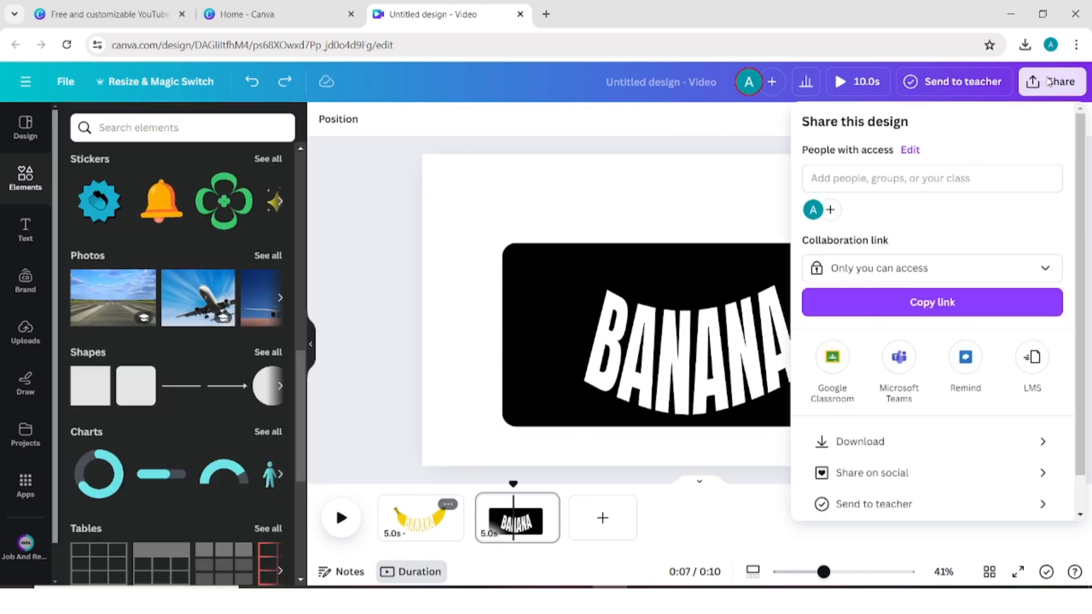
left_click(903, 439)
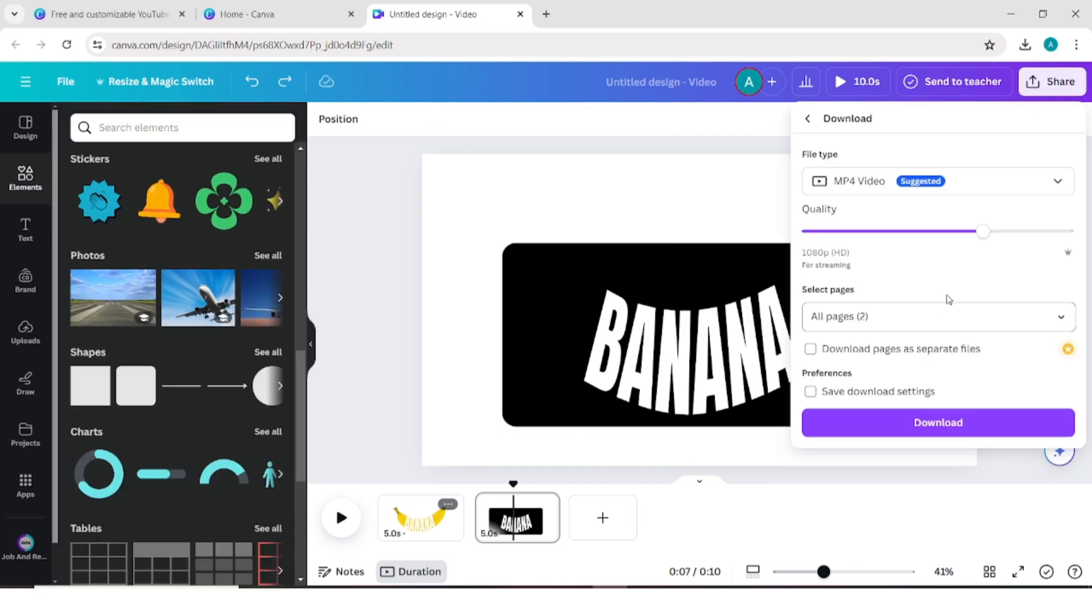
left_click(944, 181)
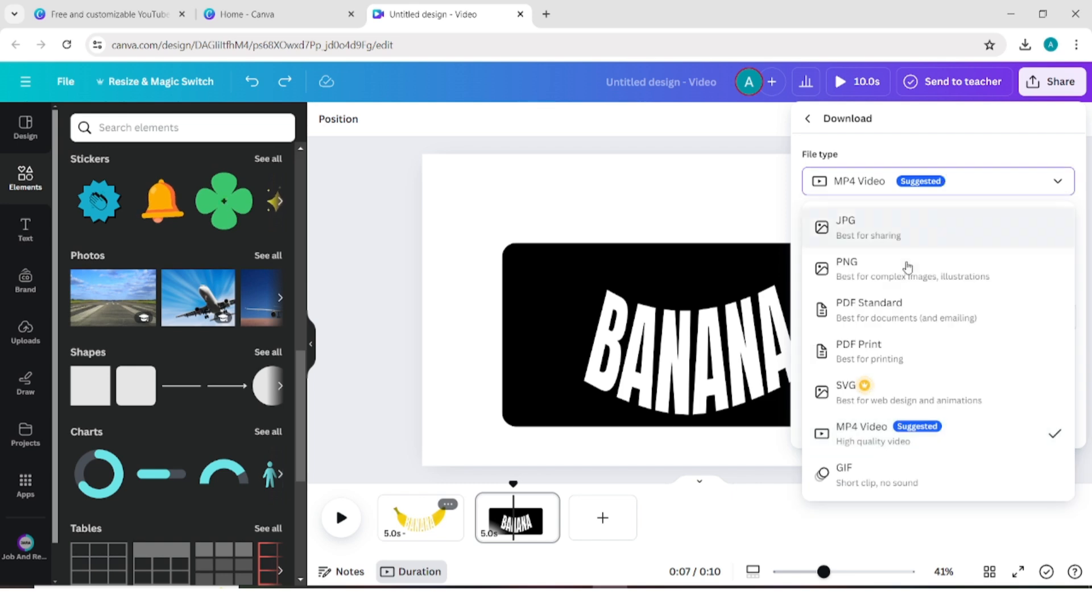
left_click(906, 267)
left_click(915, 360)
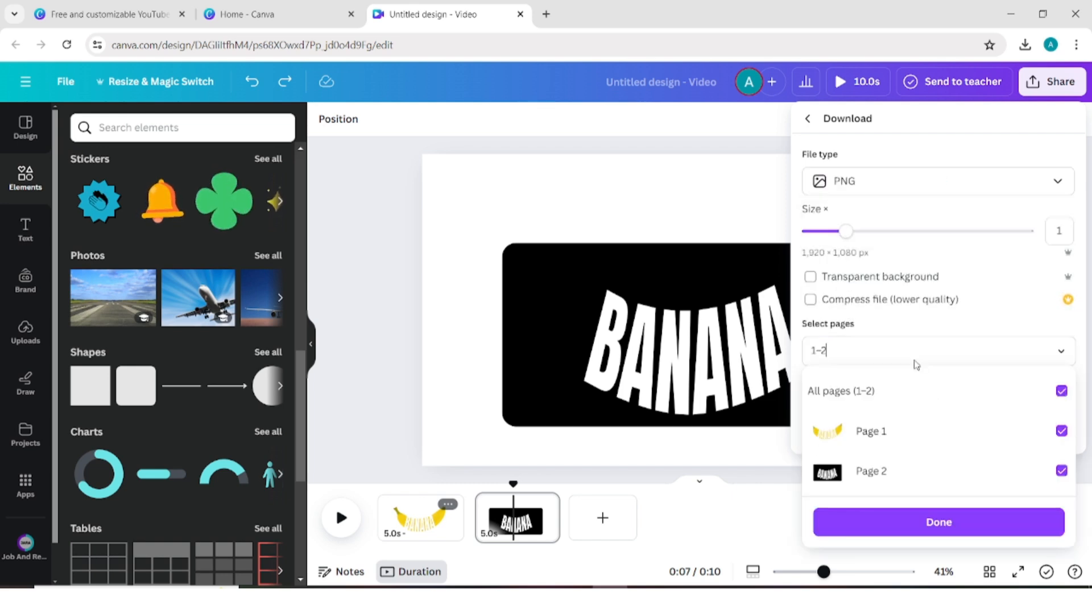
left_click(1060, 393)
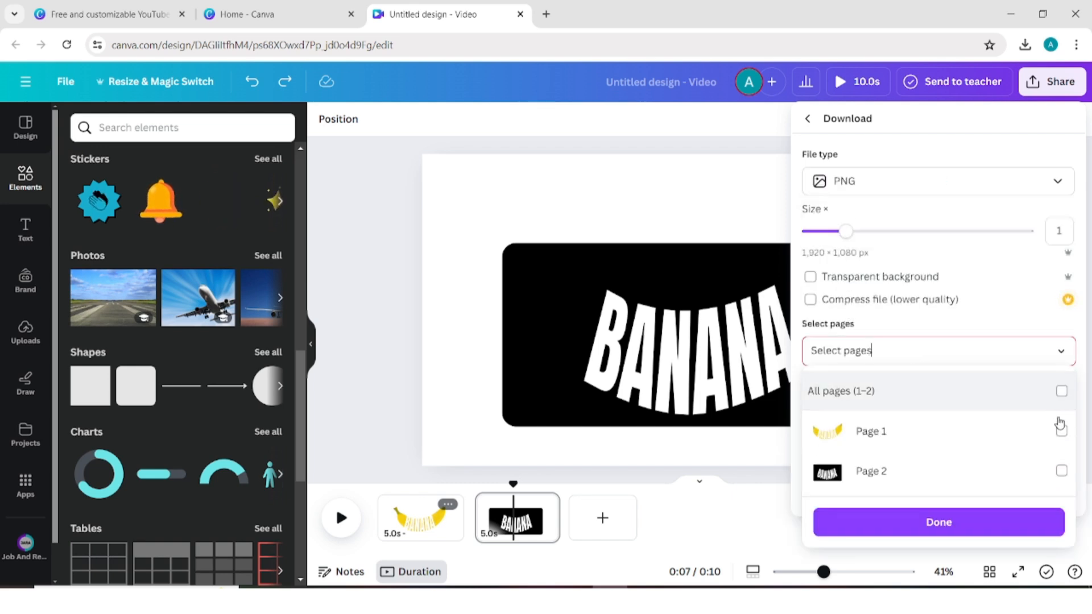
left_click(1050, 471)
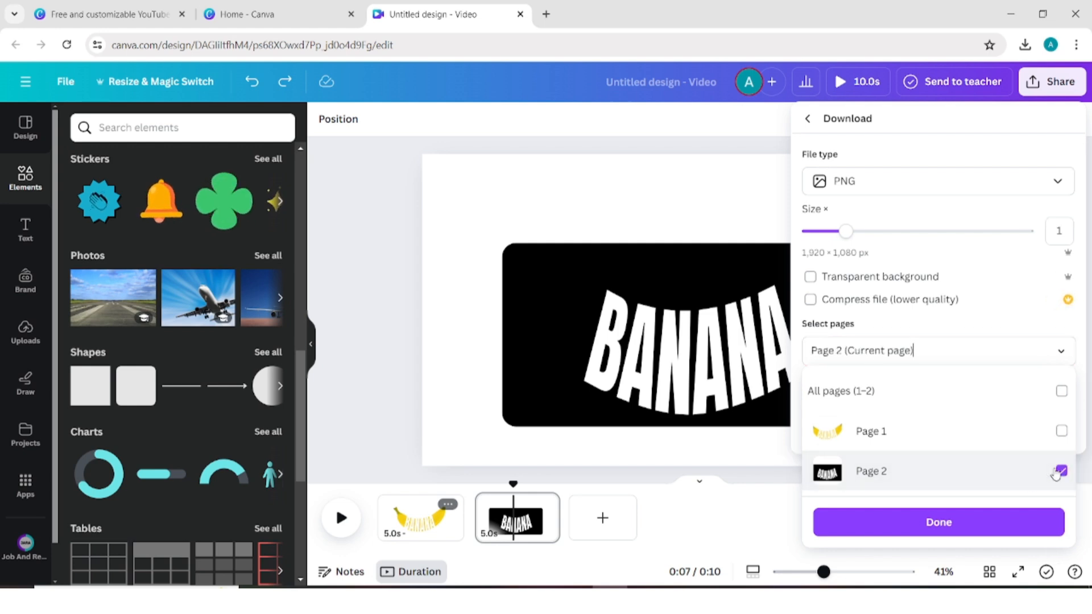
left_click(1021, 520)
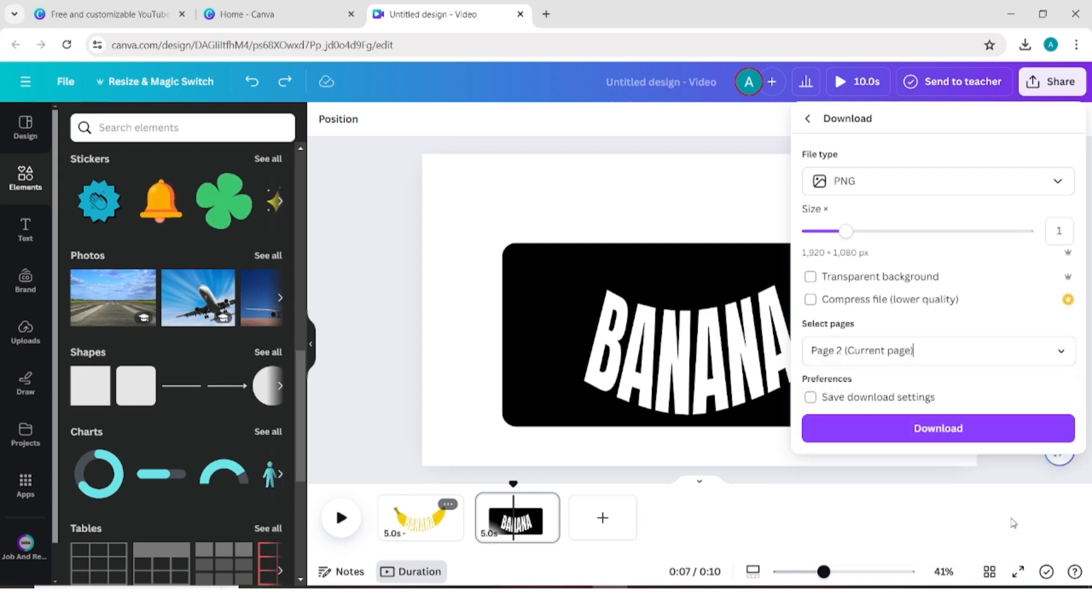
Step: Download the page 2 PNG and add the downloaded file Untitled design (14).png to the uploaded images
left_click(981, 438)
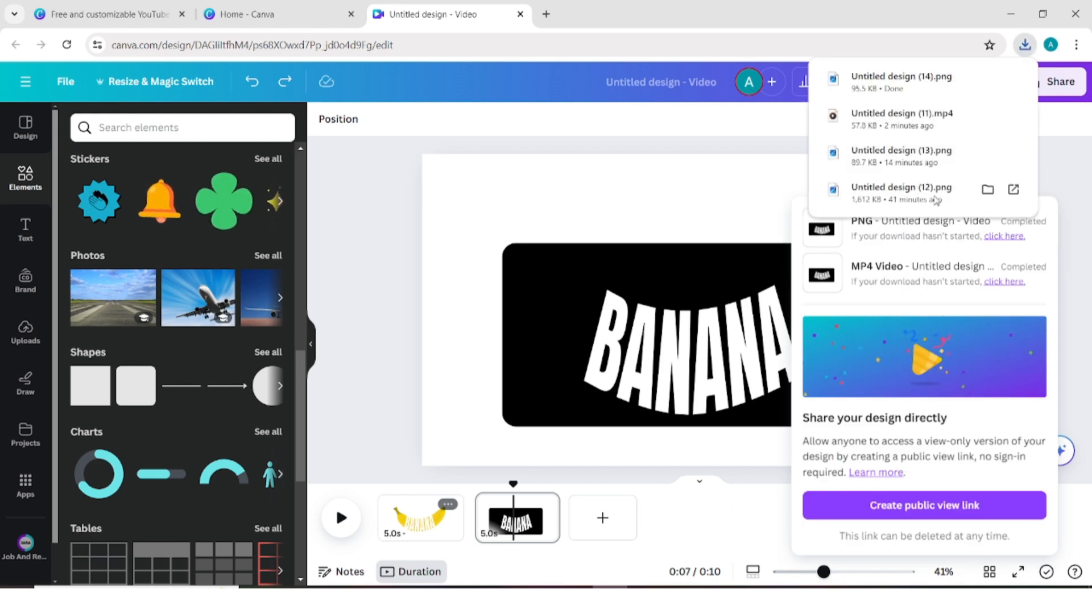
left_click_drag(910, 83, 234, 275)
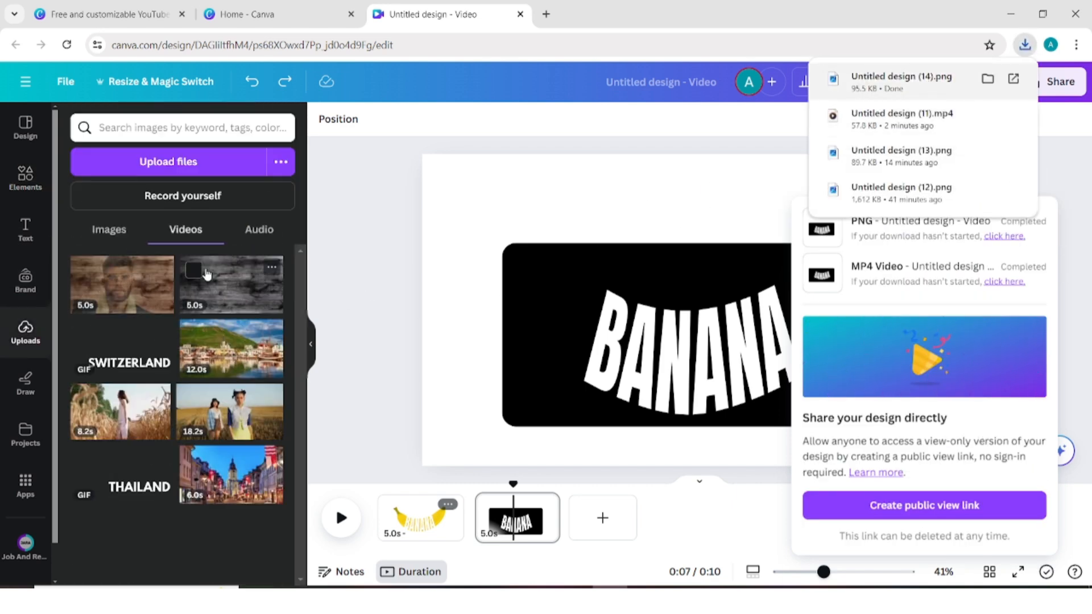
left_click(701, 166)
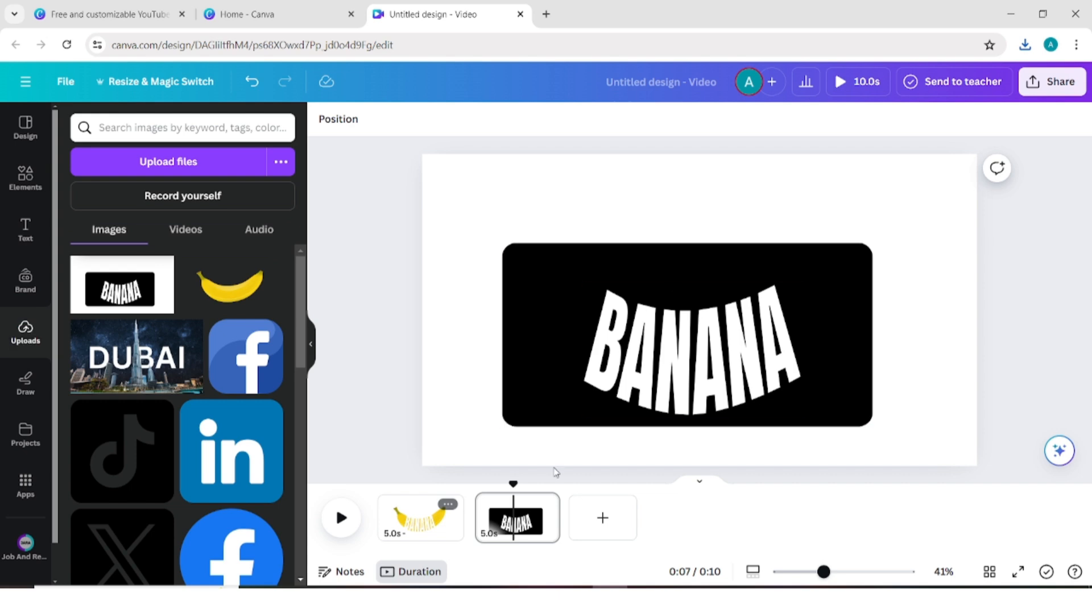
Step: Delete page 2 and remove the white BANANA lettering from page 1, keeping the banana image
left_click(547, 501)
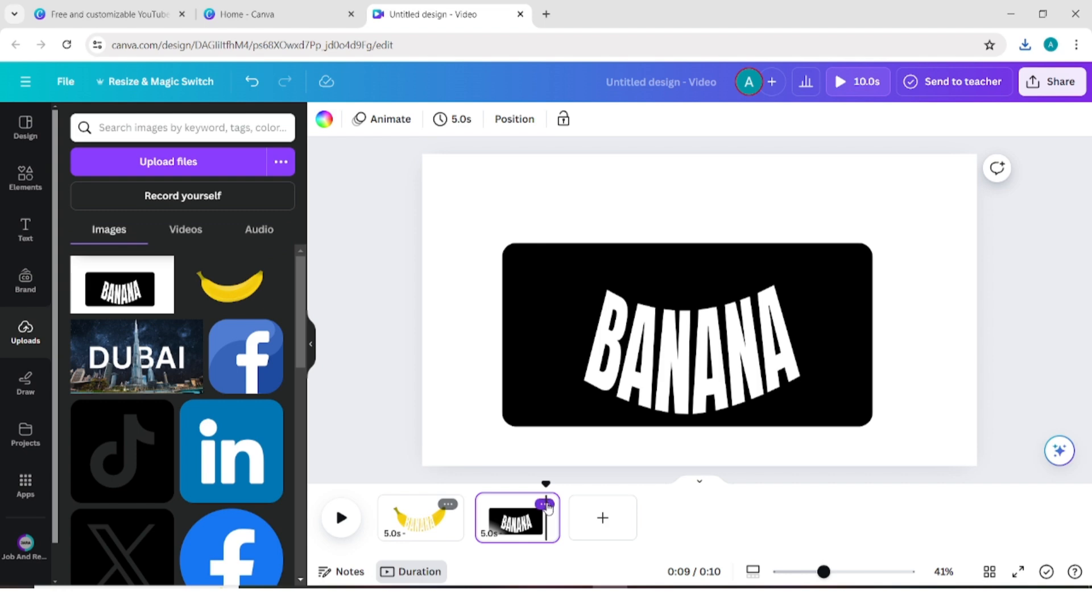
left_click(546, 504)
left_click(642, 268)
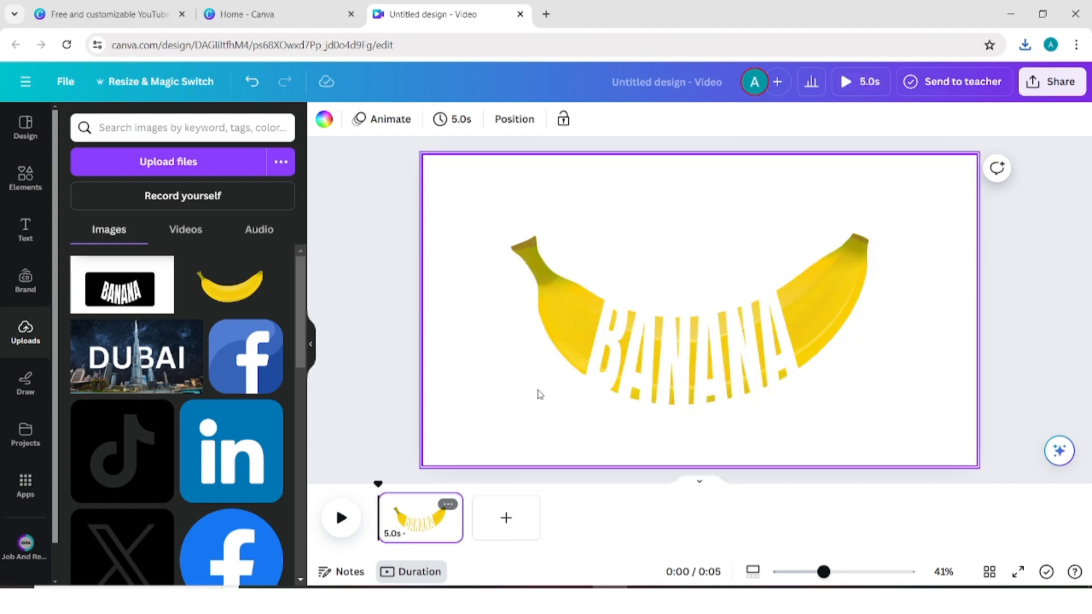
left_click(617, 379)
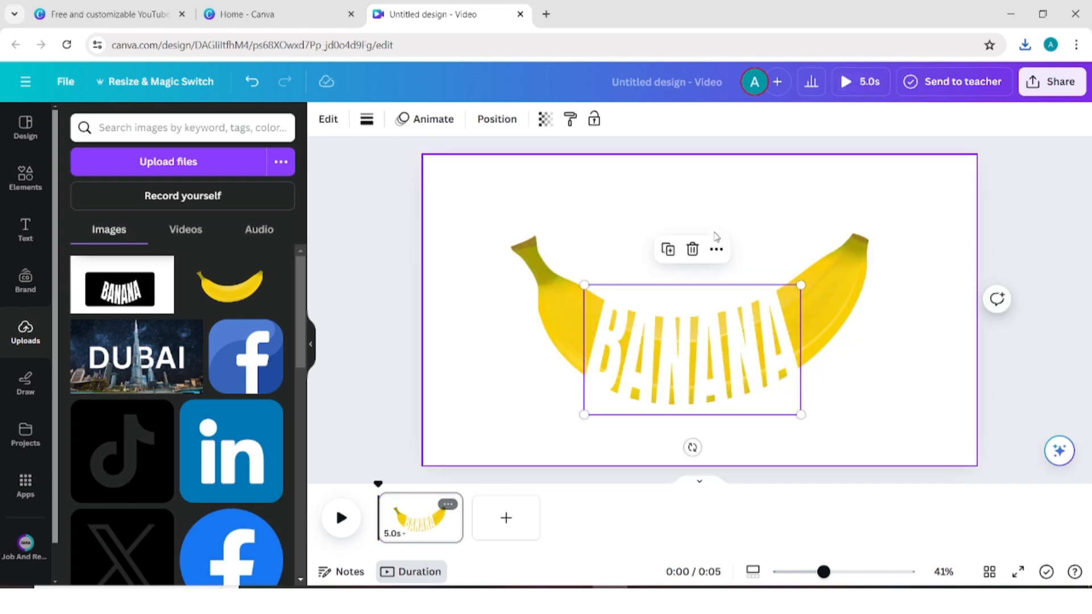
left_click(692, 249)
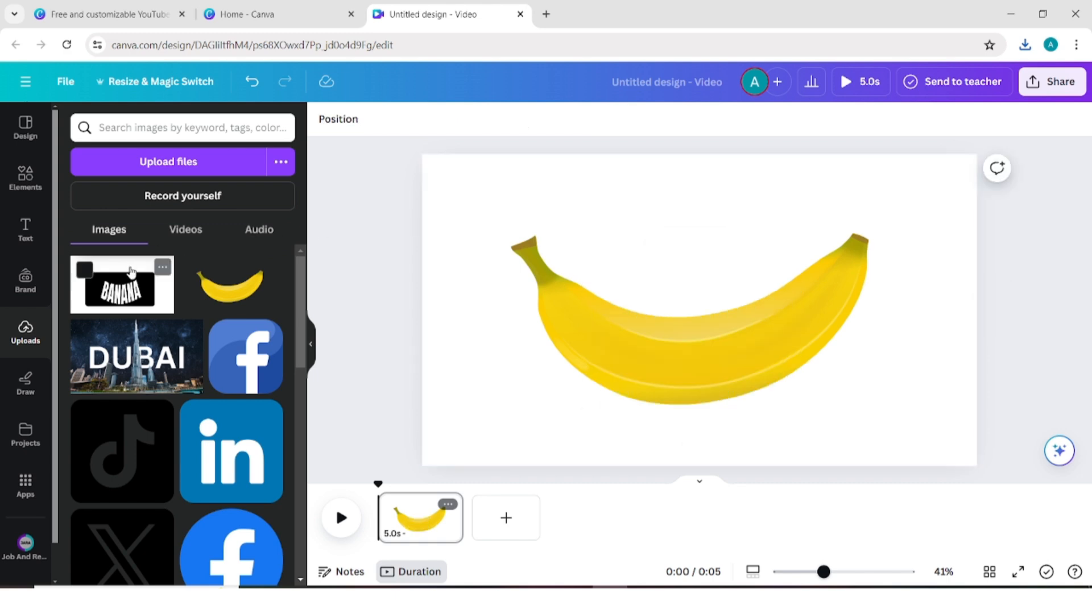
Step: Place the uploaded black-backed BANANA image over the banana so it fills the page, and remove its background
left_click_drag(122, 287, 482, 192)
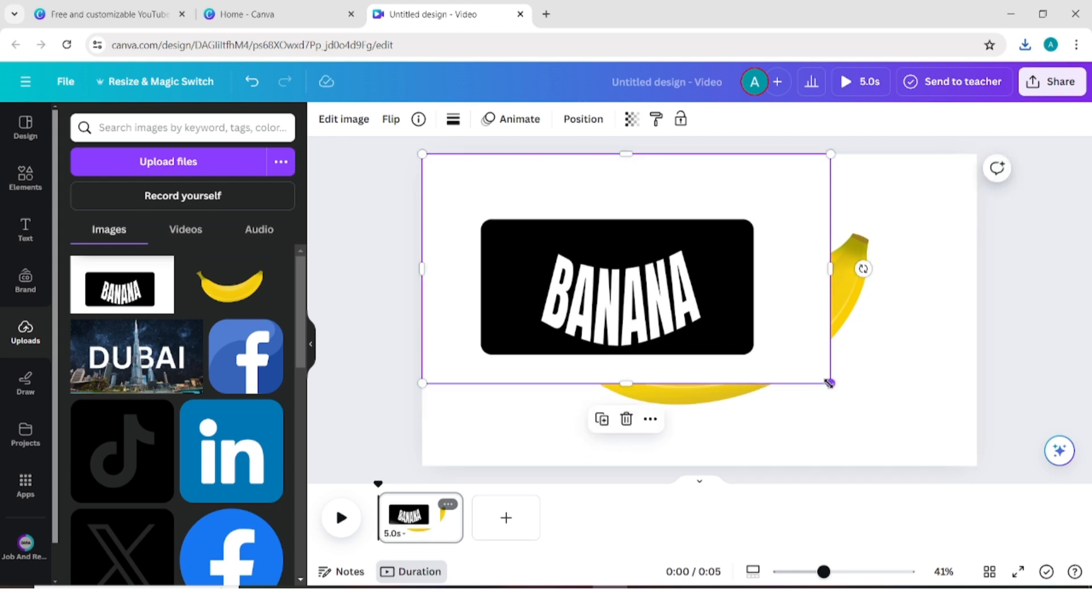
left_click_drag(829, 383, 992, 443)
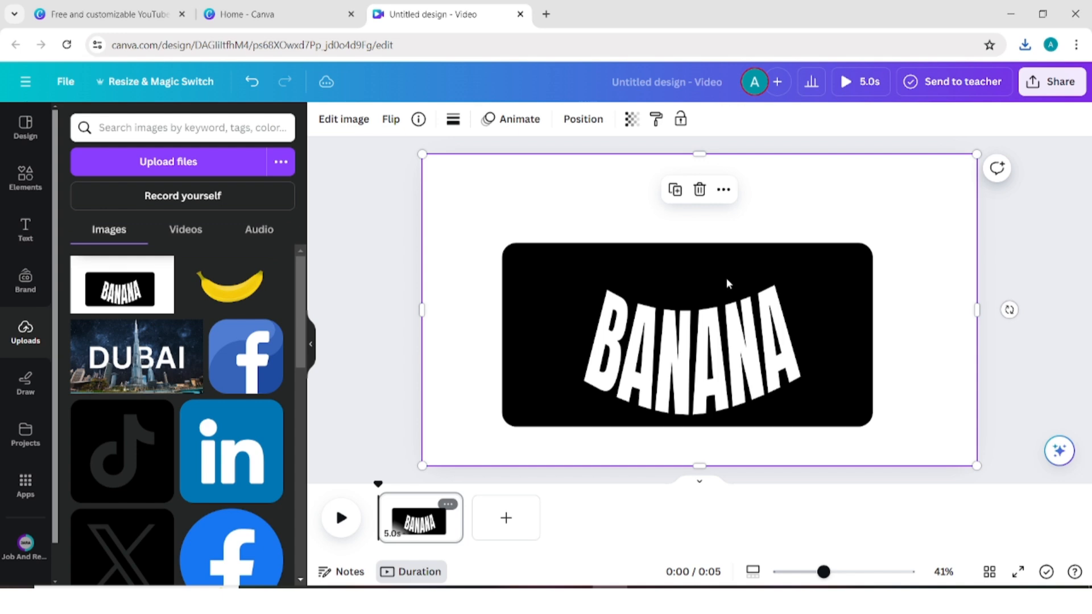
left_click(350, 122)
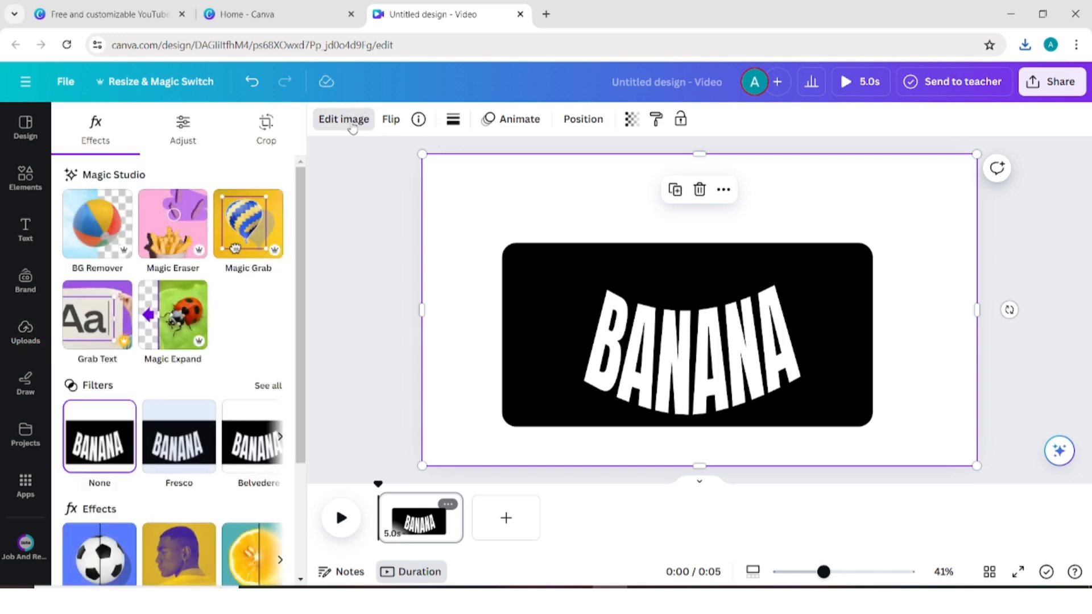
left_click(72, 249)
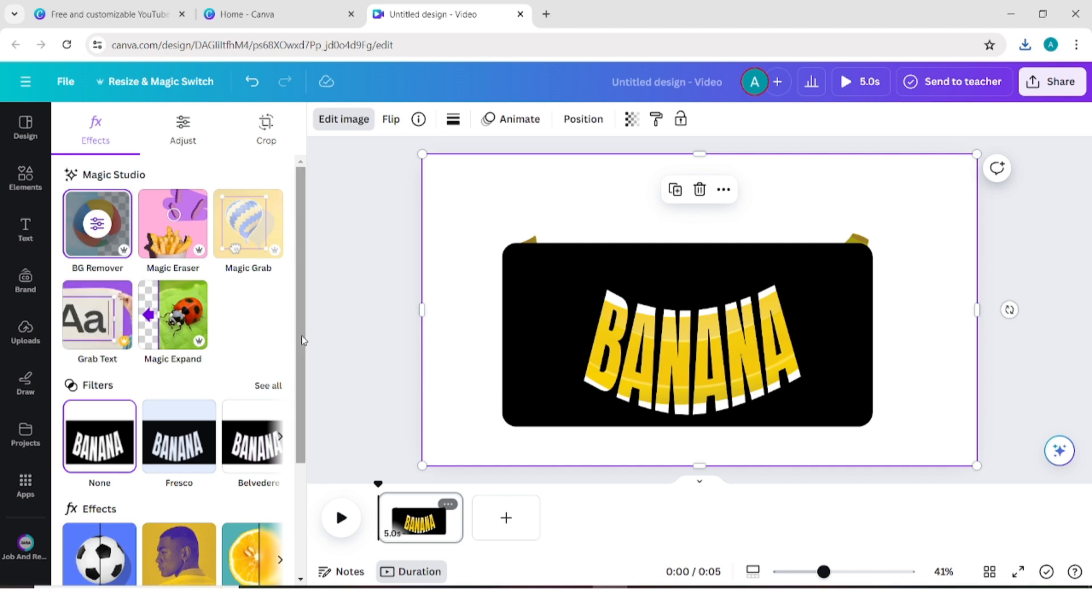
Step: Apply the Cherry Duotone effect to the BANANA image with both highlights and shadows set to white (#FFFFFF)
left_click_drag(300, 339, 310, 405)
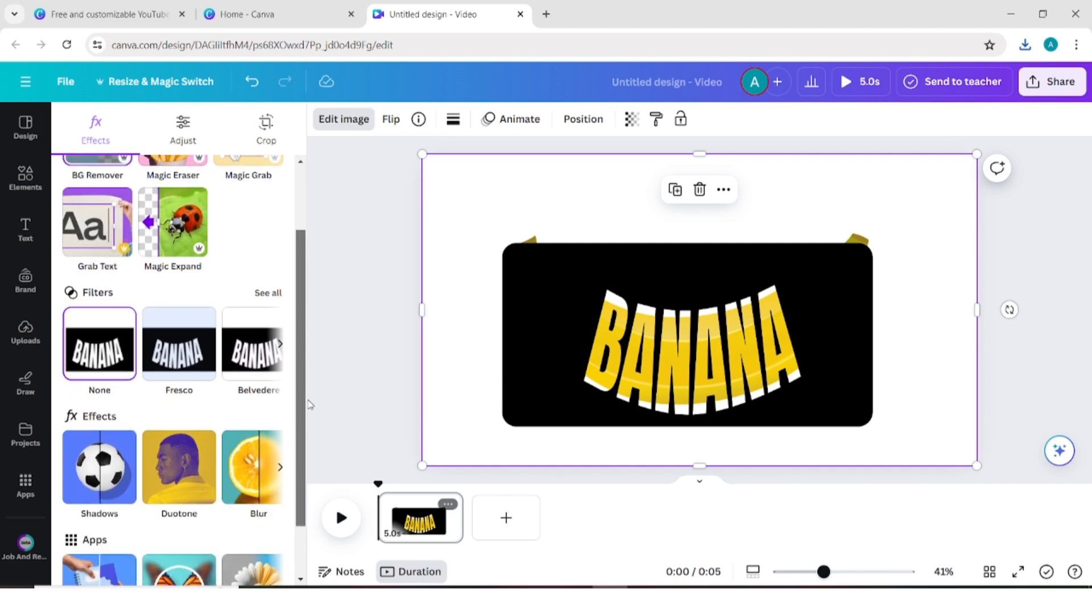
left_click(181, 469)
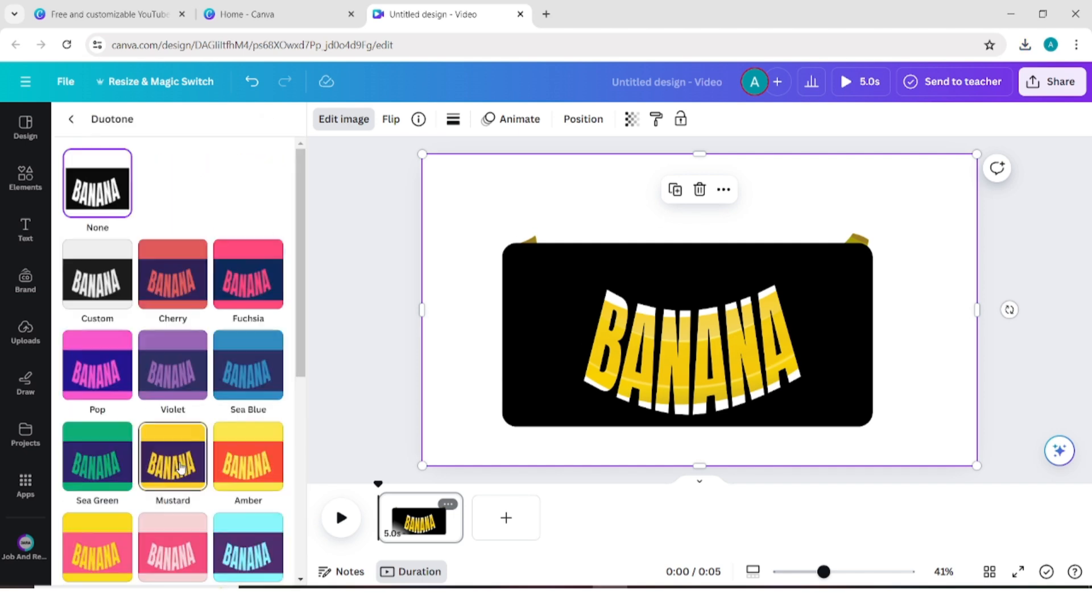
left_click(166, 283)
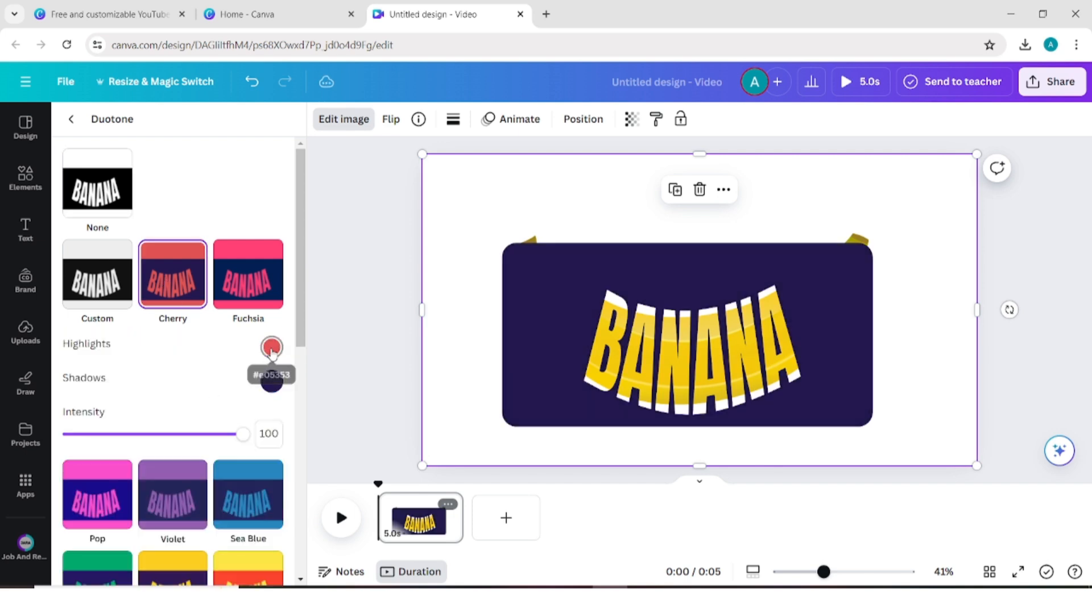
left_click(267, 351)
left_click_drag(283, 397, 238, 360)
left_click(238, 360)
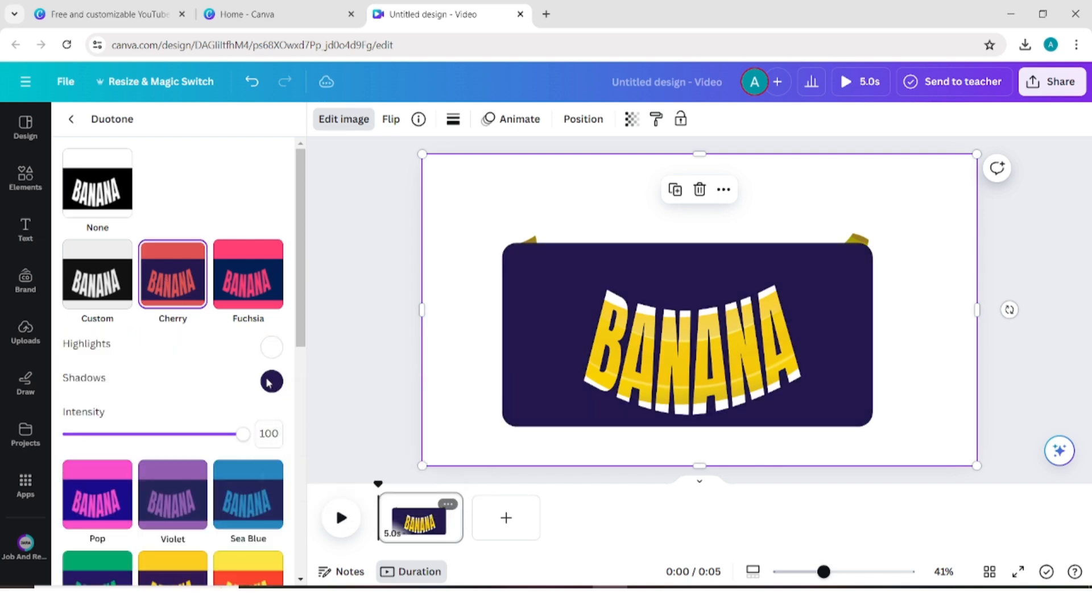
left_click(271, 381)
left_click(277, 419)
left_click_drag(277, 418, 248, 404)
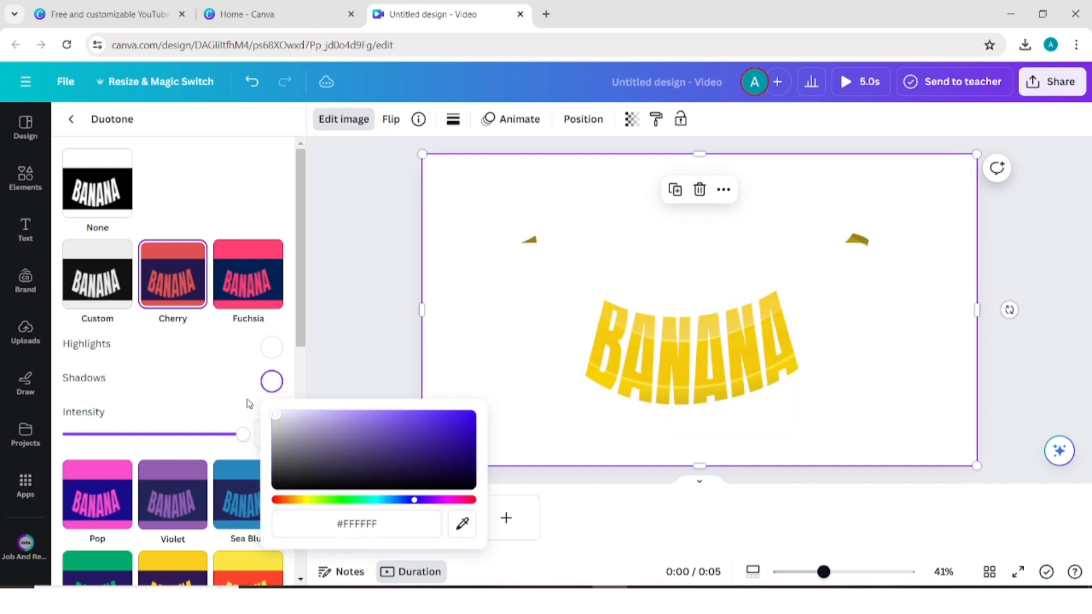
left_click(215, 380)
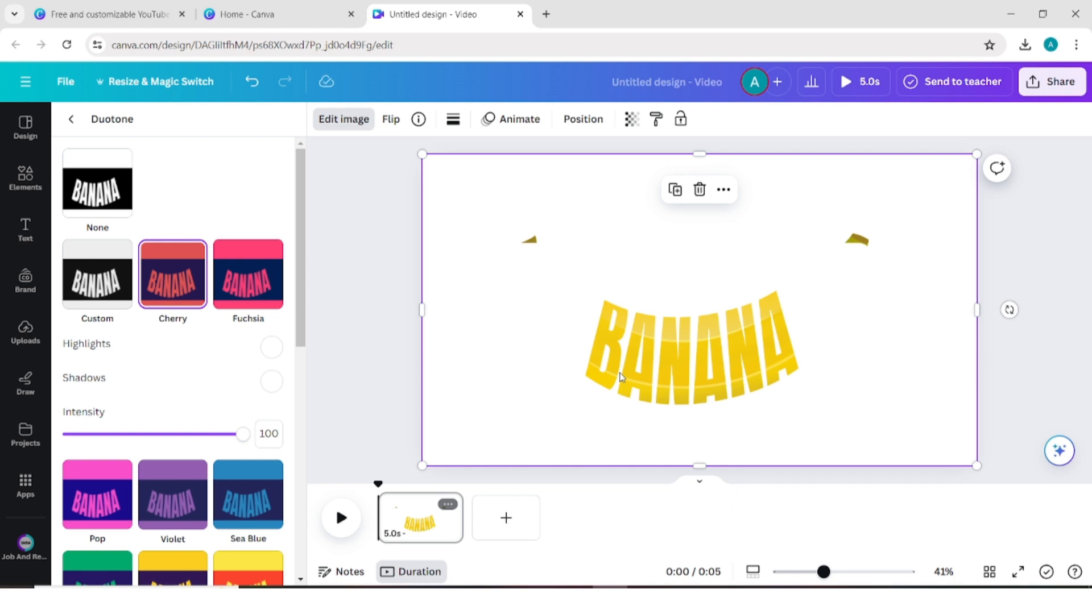
Step: Crop the BANANA overlay image freeform to a tight frame around the lettering and apply the crop
left_click(71, 120)
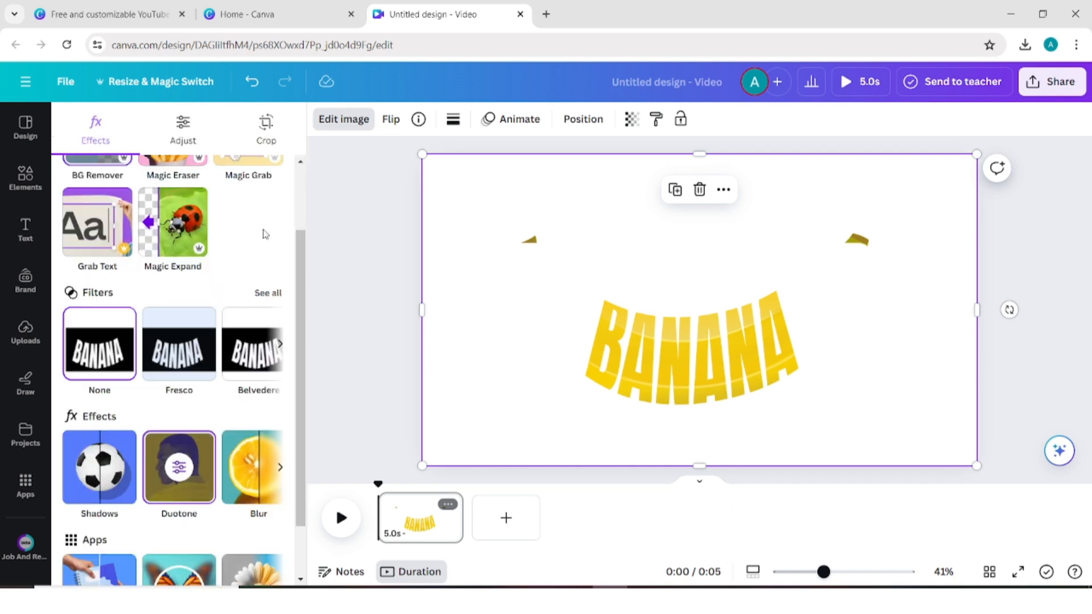
left_click(267, 125)
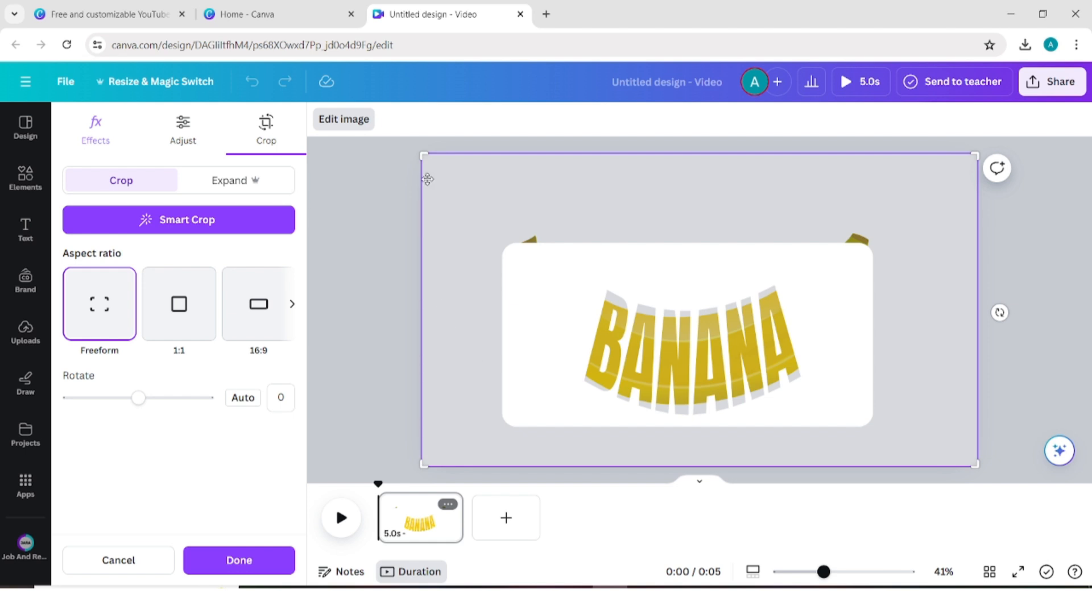
left_click_drag(422, 157, 583, 262)
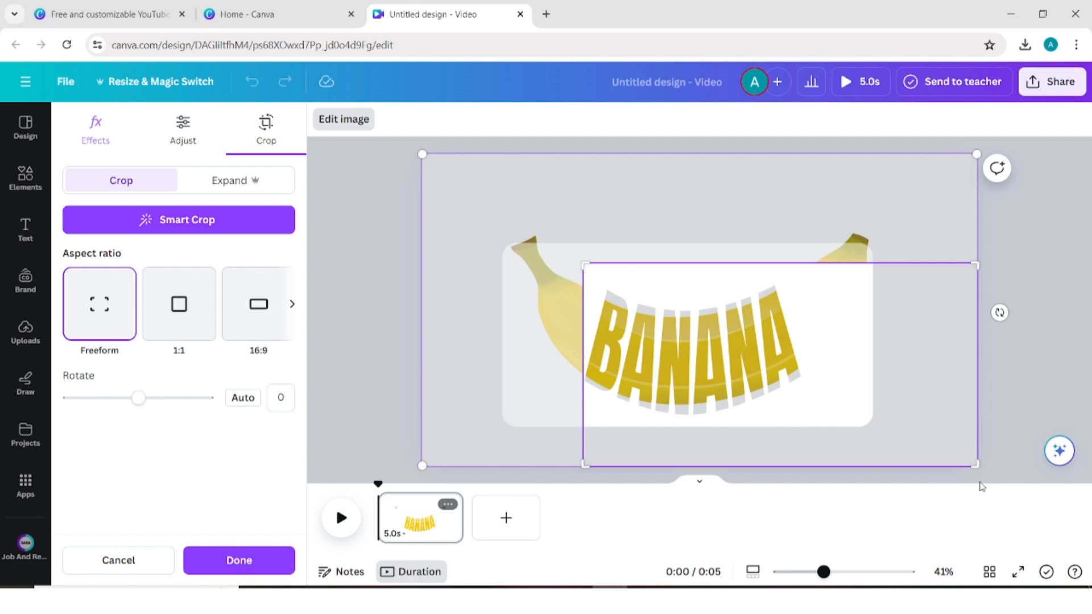
left_click_drag(975, 464, 935, 414)
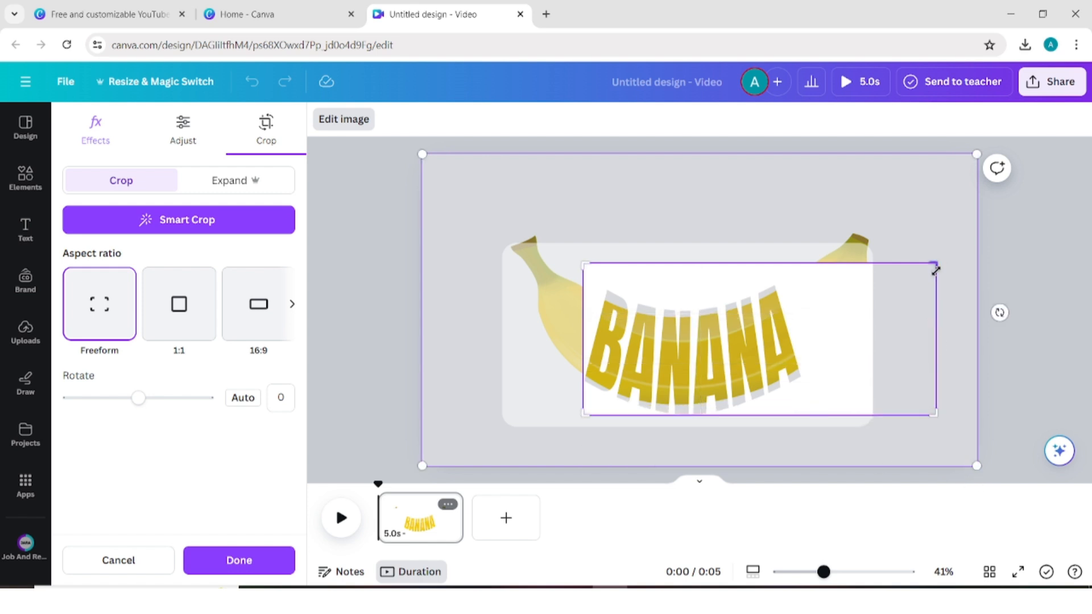
left_click_drag(935, 271, 800, 276)
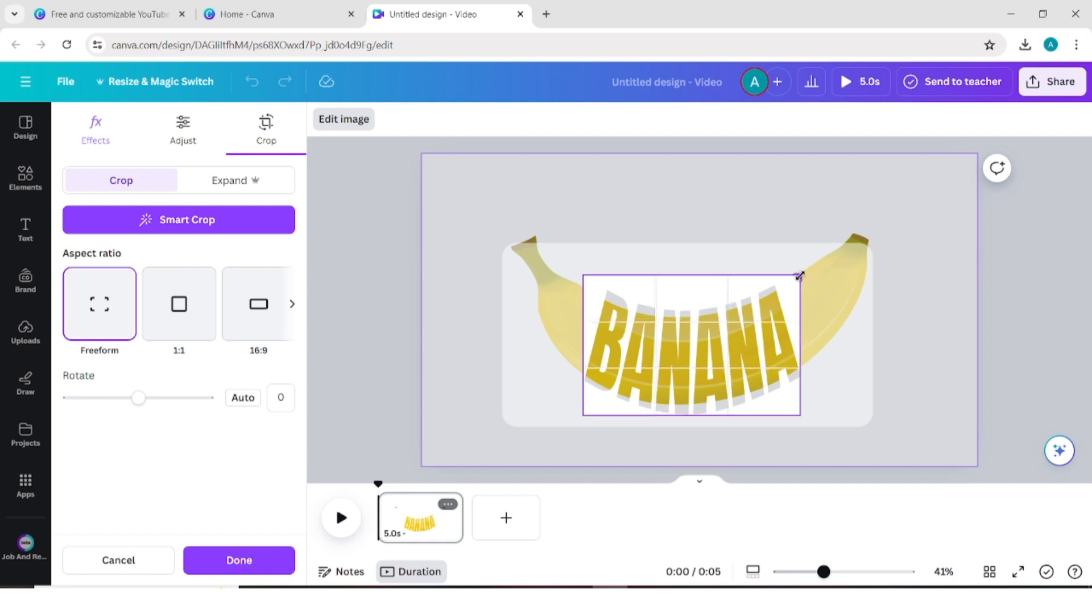
left_click(268, 560)
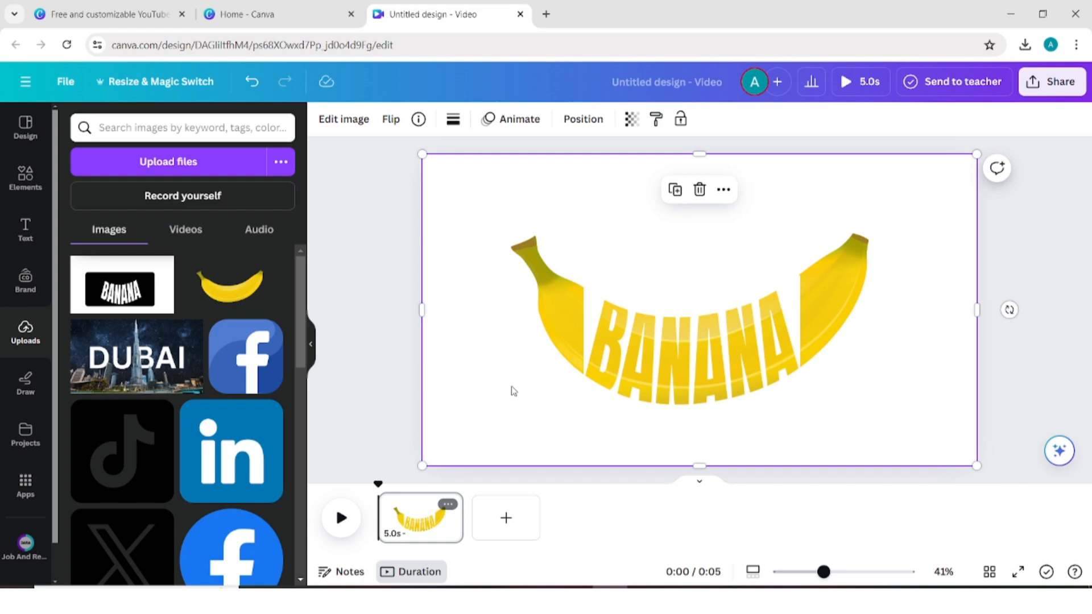